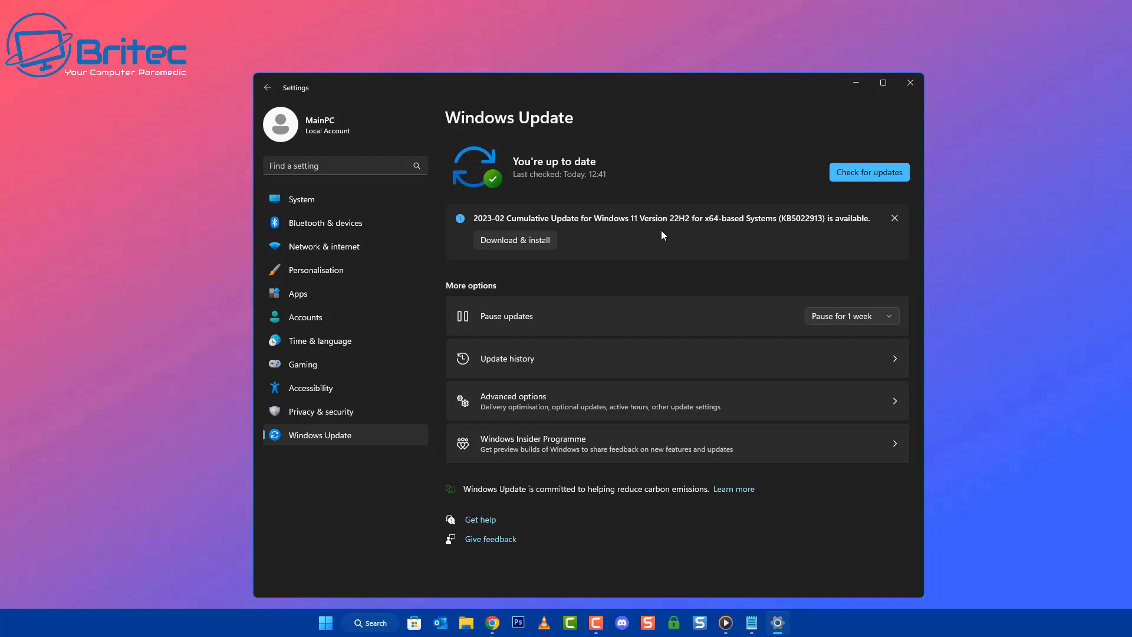
Step: Download and install the 2023-02 Cumulative Update for Windows 11 Version 22H2 (KB5022913)
{"action": "left_click", "coordinate": [529, 242]}
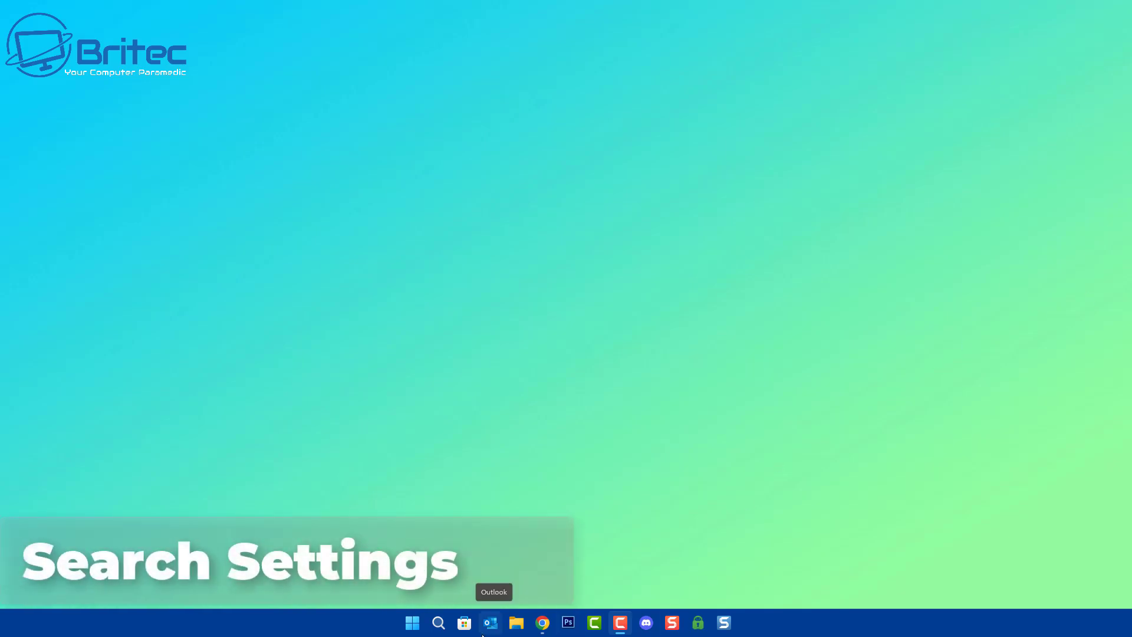
{"action": "left_click", "coordinate": [439, 624]}
{"action": "left_click", "coordinate": [439, 623]}
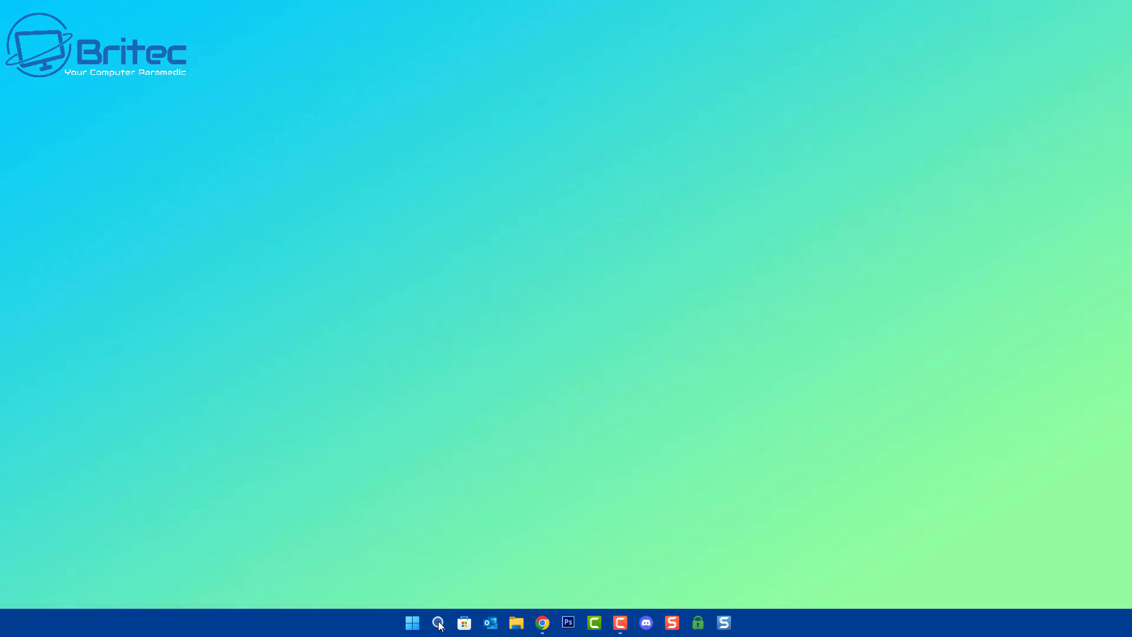
{"action": "left_click", "coordinate": [438, 624]}
{"action": "left_click", "coordinate": [438, 624]}
Step: Open the taskbar settings
{"action": "right_click", "coordinate": [384, 625]}
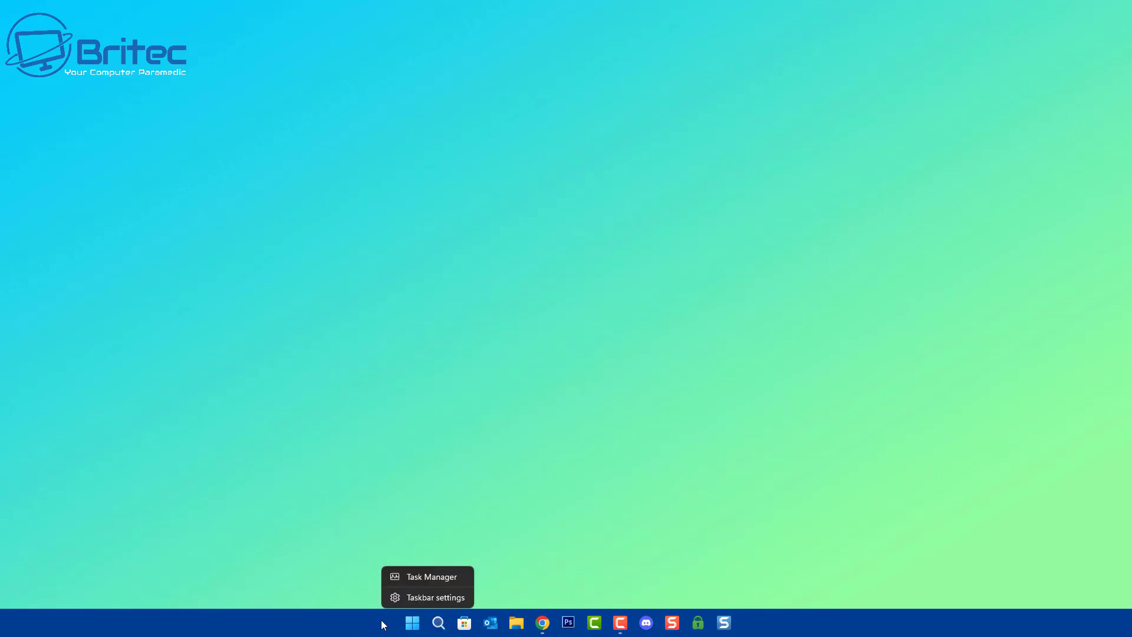
{"action": "left_click", "coordinate": [421, 598]}
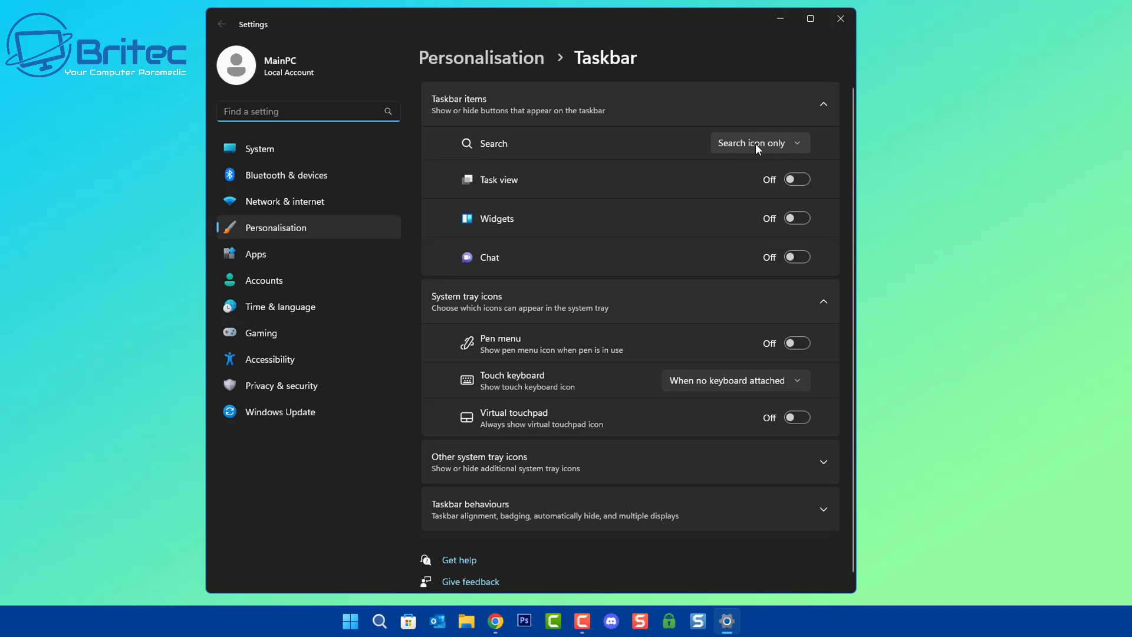
Step: Try the Hide and the Search icon and label options for the taskbar's Search item
{"action": "left_click", "coordinate": [795, 142]}
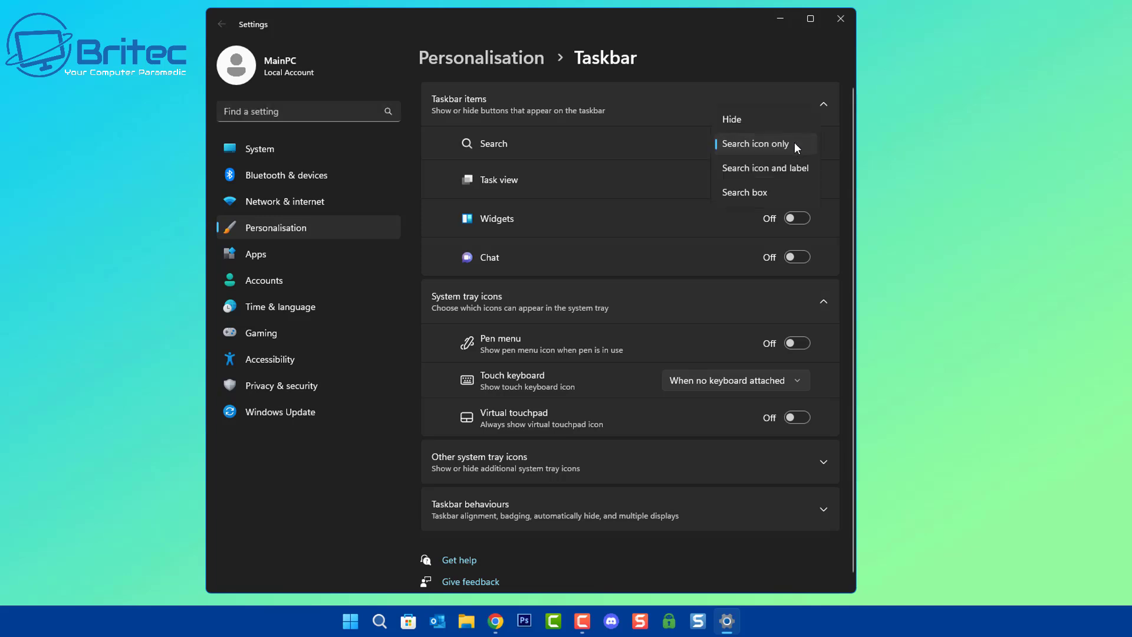
{"action": "left_click", "coordinate": [766, 118]}
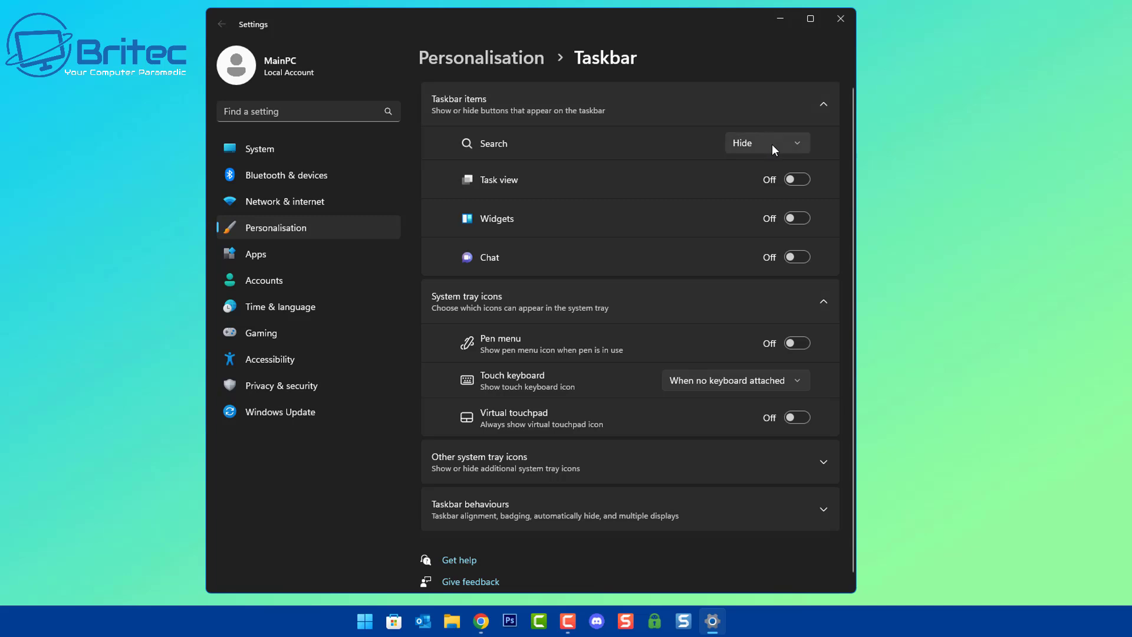
{"action": "left_click", "coordinate": [772, 143]}
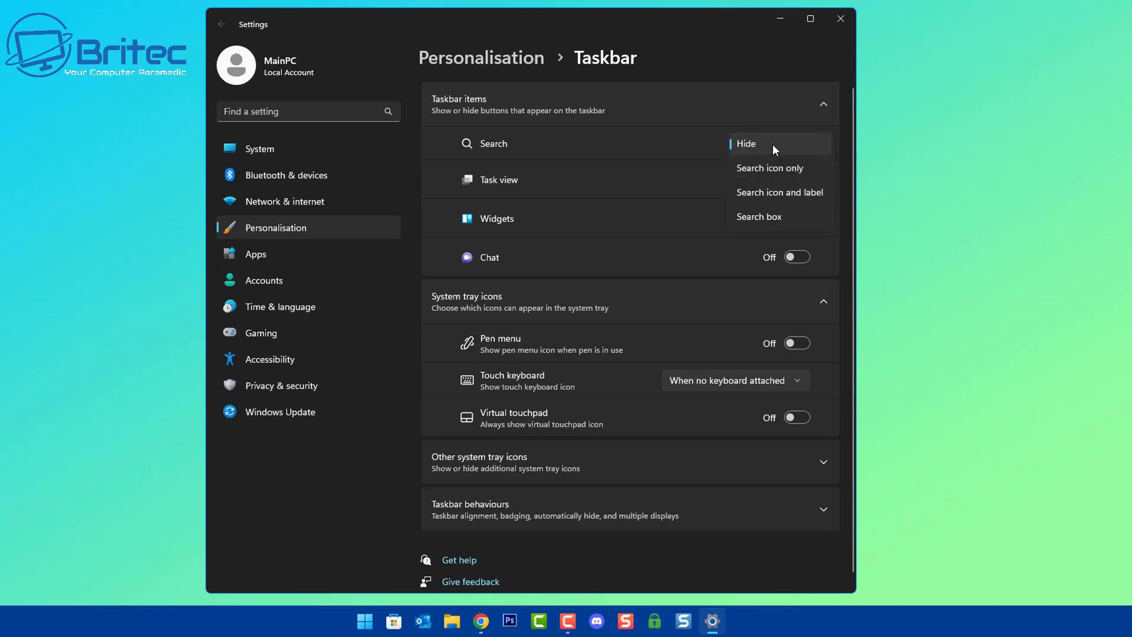
{"action": "left_click", "coordinate": [772, 192]}
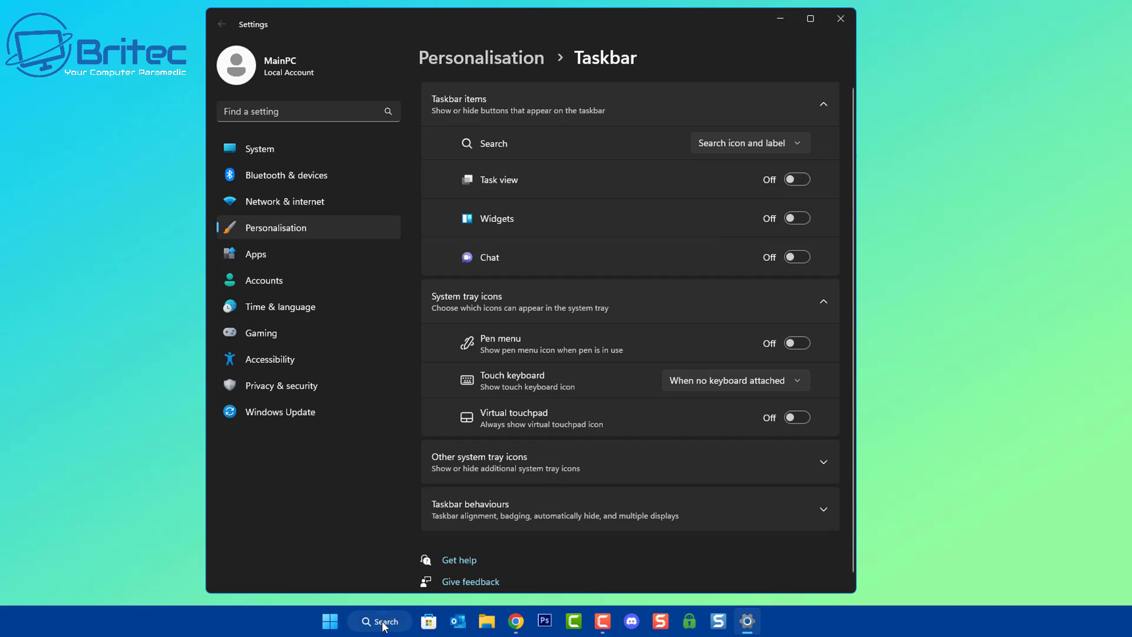
Step: Set the taskbar's Search item to Search box, try opening the box, and close Settings
{"action": "left_click", "coordinate": [783, 143]}
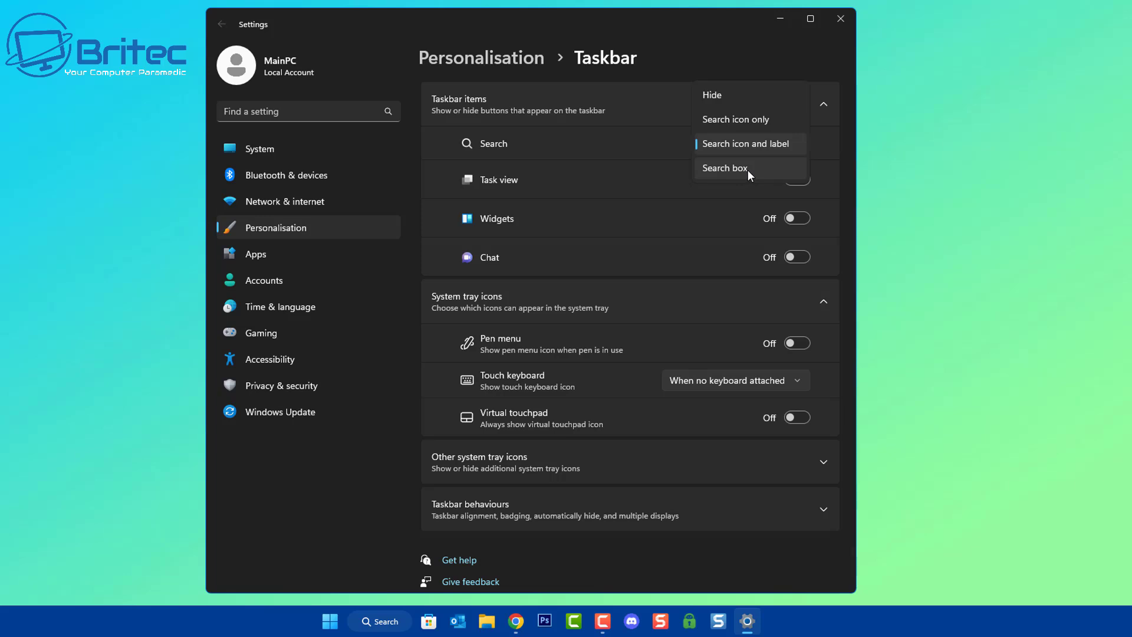
{"action": "left_click", "coordinate": [748, 170]}
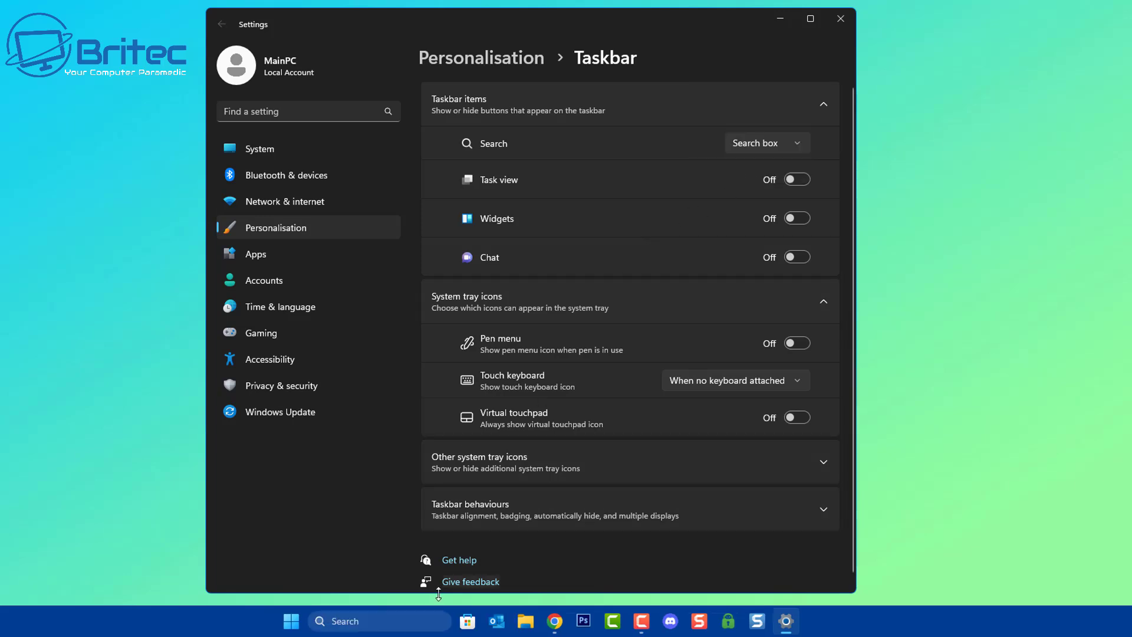
{"action": "left_click", "coordinate": [346, 621]}
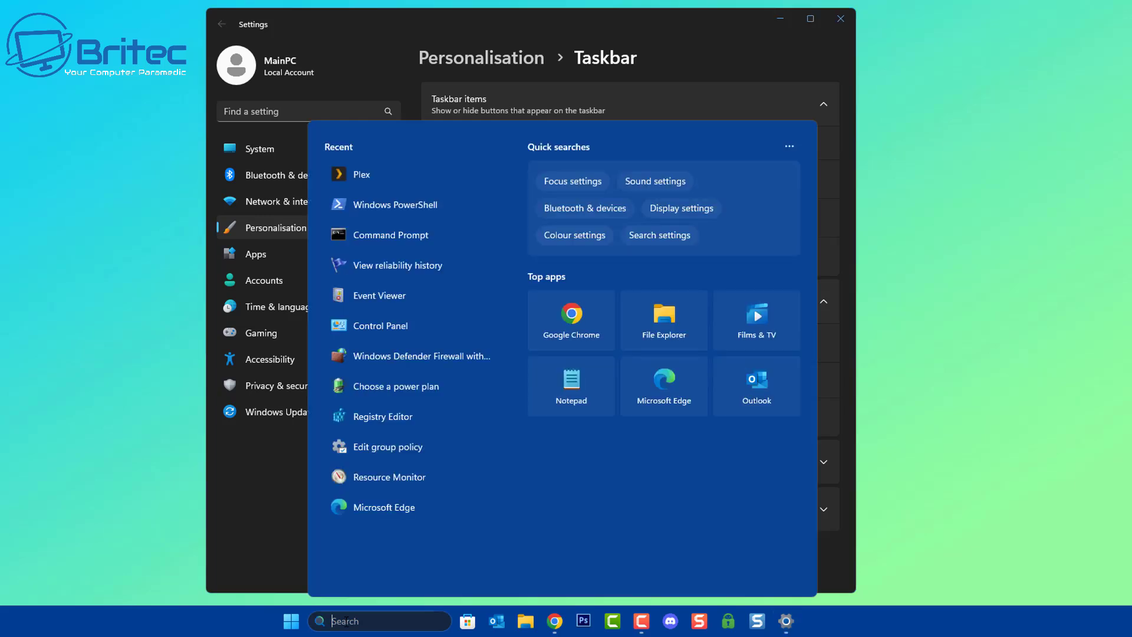
{"action": "left_click", "coordinate": [841, 24]}
Step: Search from the taskbar for paint and for msconfig, and dismiss the search results
{"action": "left_click", "coordinate": [371, 621]}
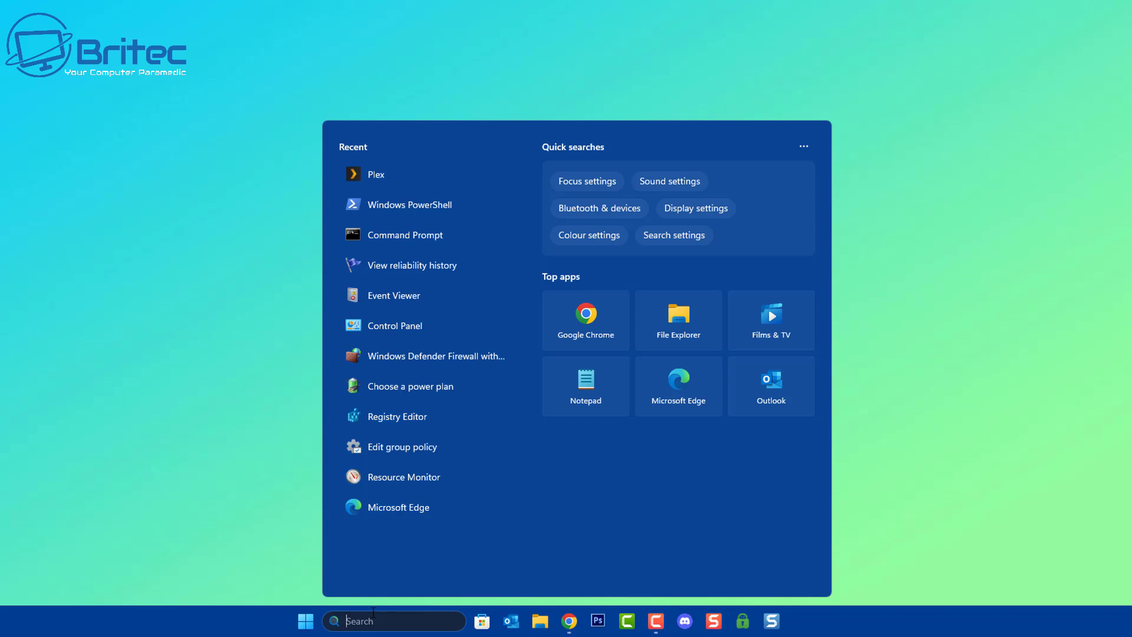
{"action": "type", "text": "paint"}
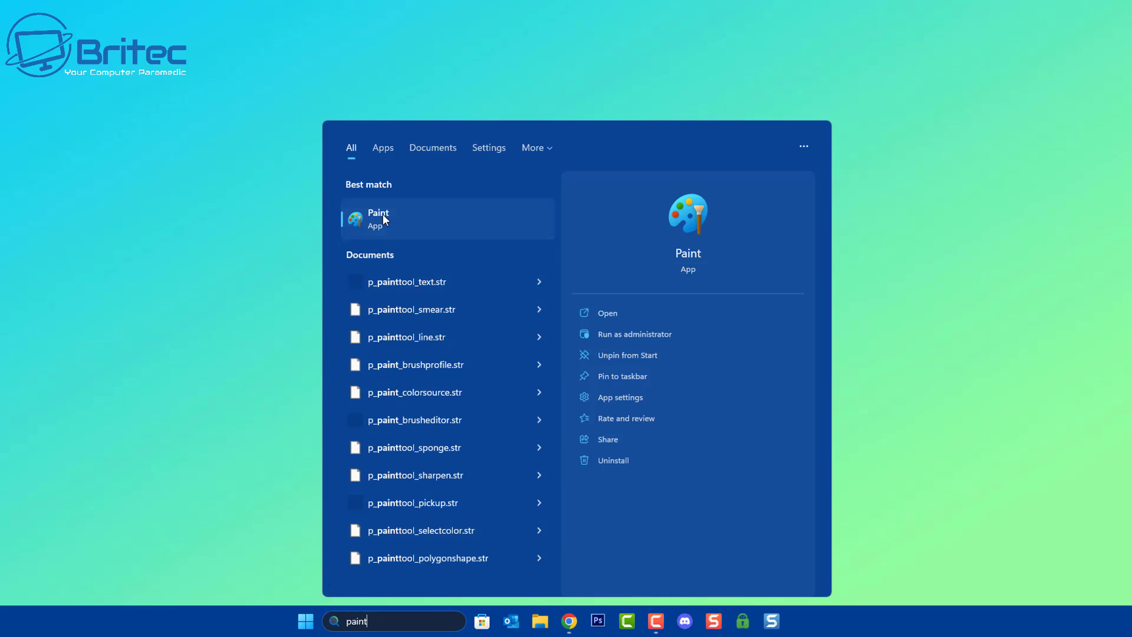
{"action": "left_click_drag", "start_coordinate": [378, 622], "coordinate": [289, 626]}
{"action": "type", "text": "msco"}
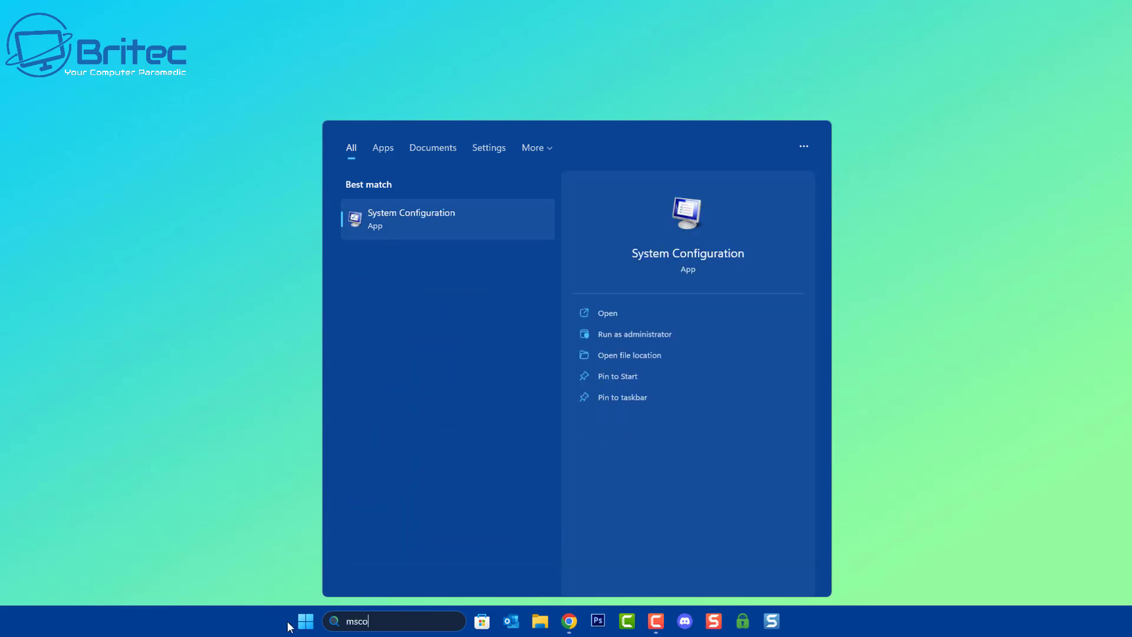
{"action": "type", "text": "nfig"}
{"action": "left_click", "coordinate": [1019, 257]}
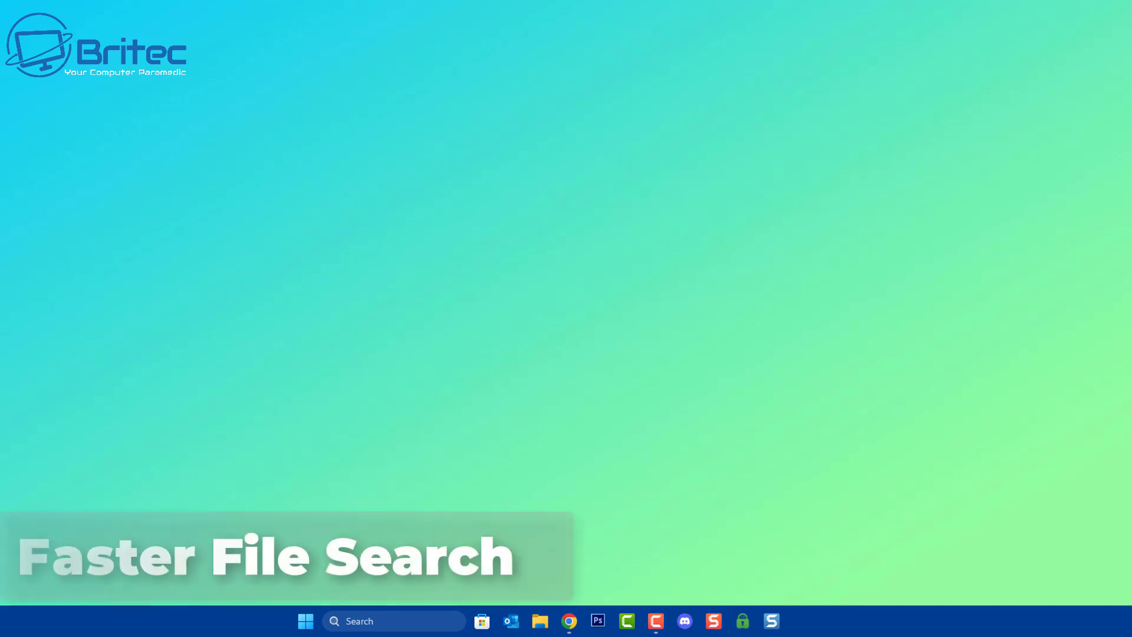
Step: Open Local Disk (C:) in File Explorer and select the Program Files folder
{"action": "left_click", "coordinate": [656, 621]}
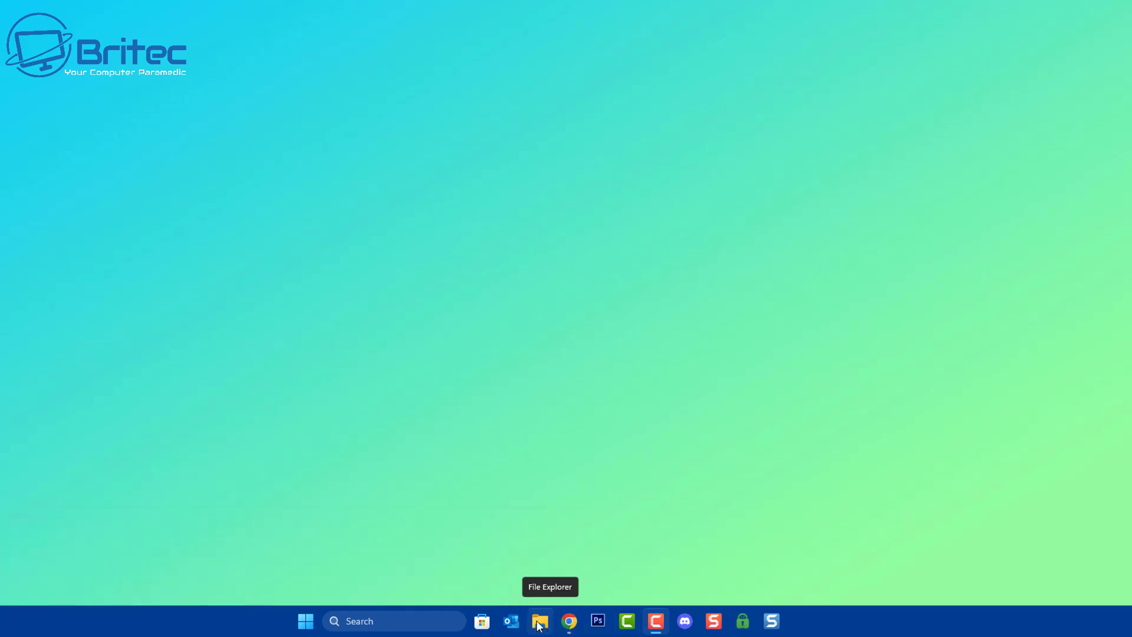
{"action": "left_click", "coordinate": [570, 623]}
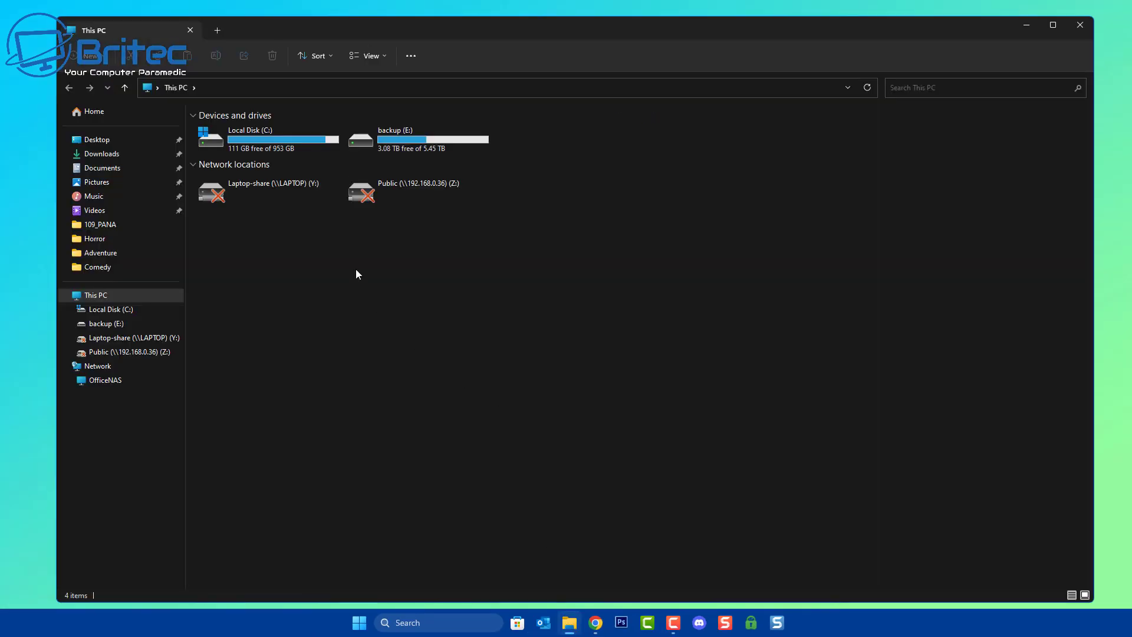
{"action": "double_click", "coordinate": [271, 144]}
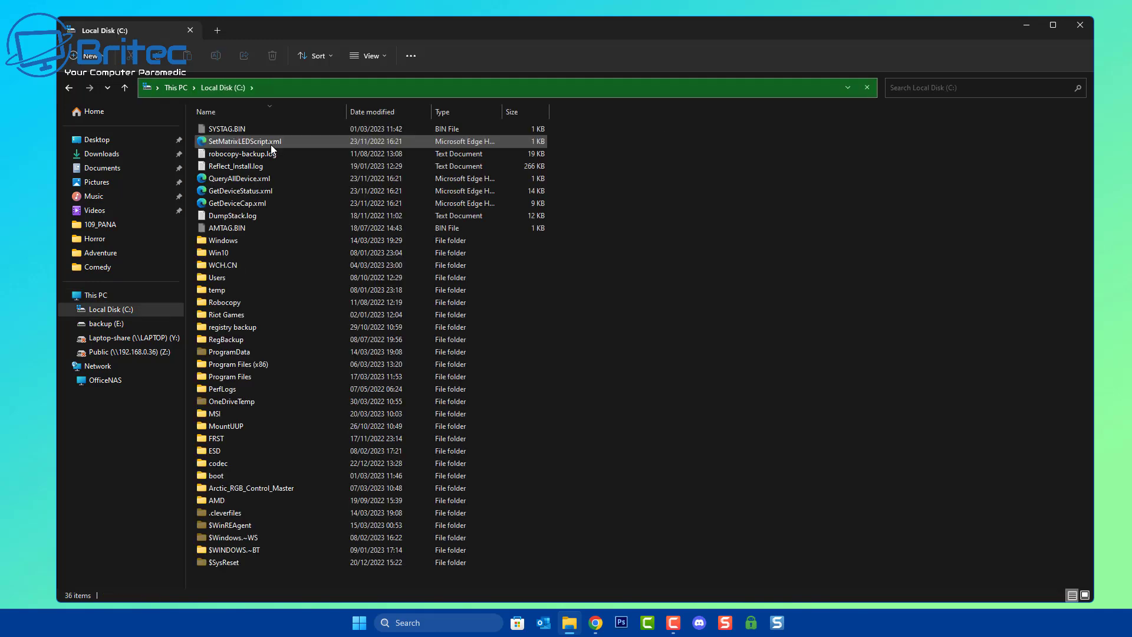
{"action": "left_click", "coordinate": [227, 380]}
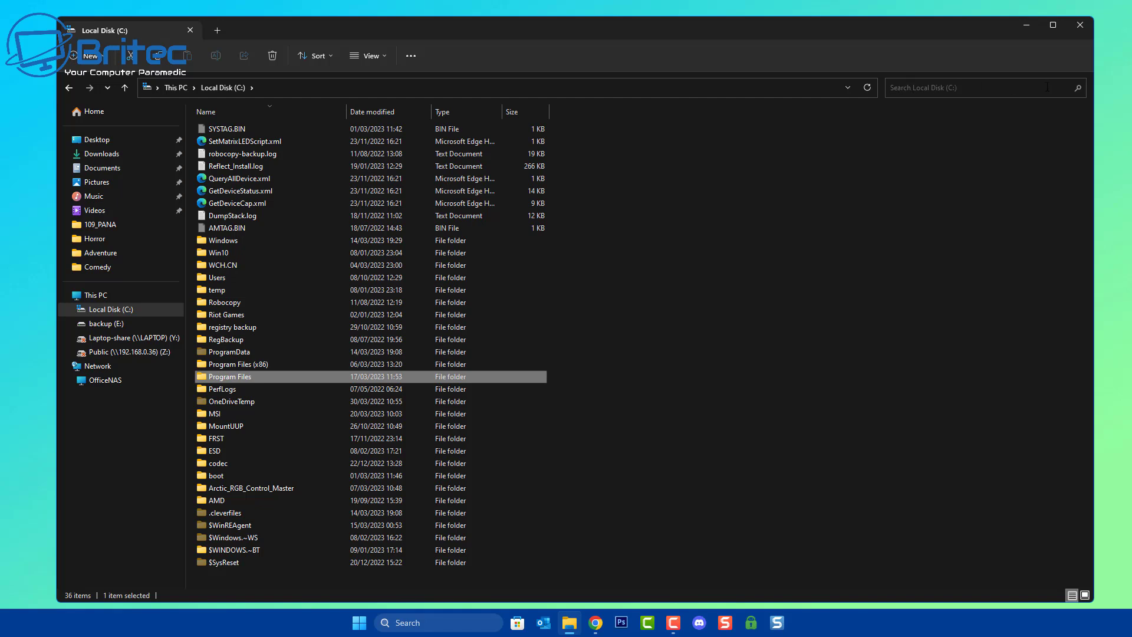
Step: Search Local Disk (C:) for "pro"
{"action": "left_click", "coordinate": [927, 88]}
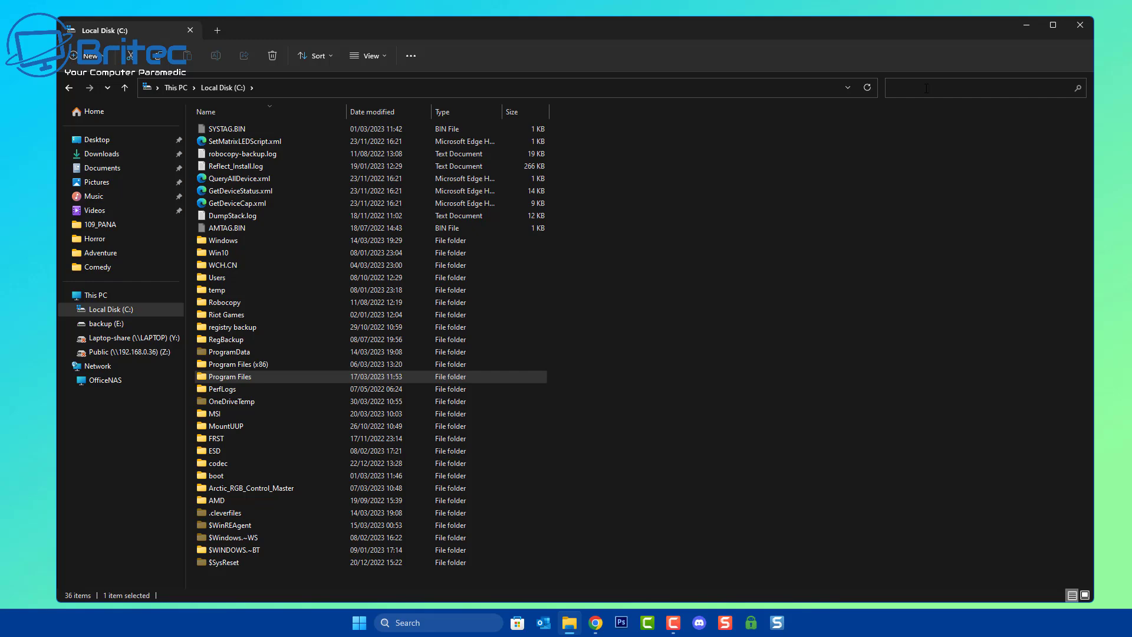
{"action": "type", "text": "pr"}
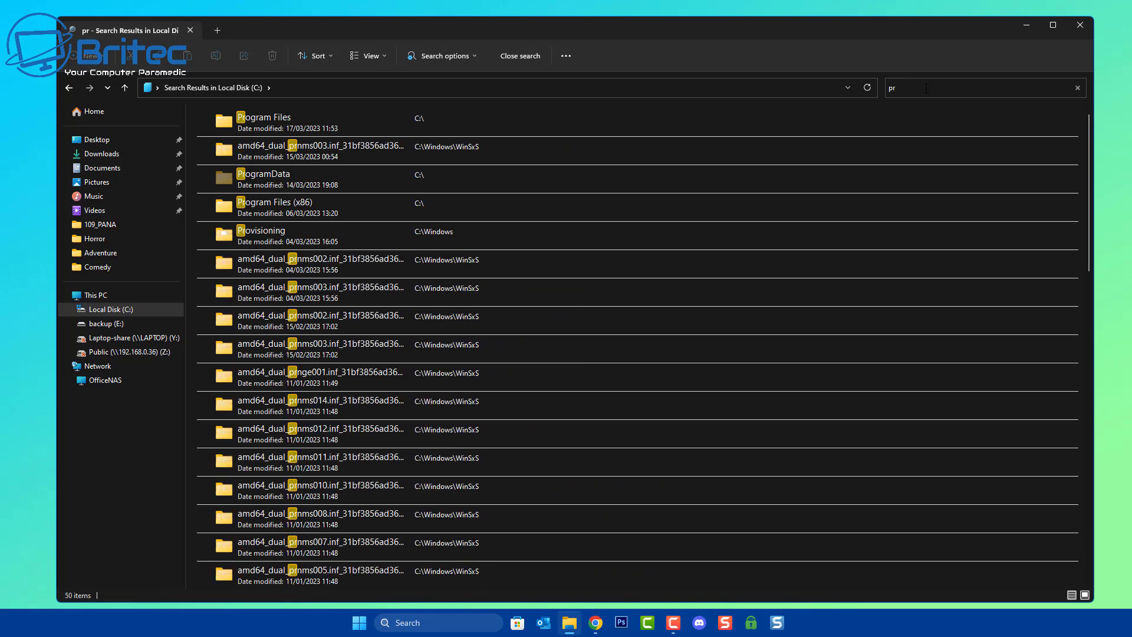
{"action": "type", "text": "o"}
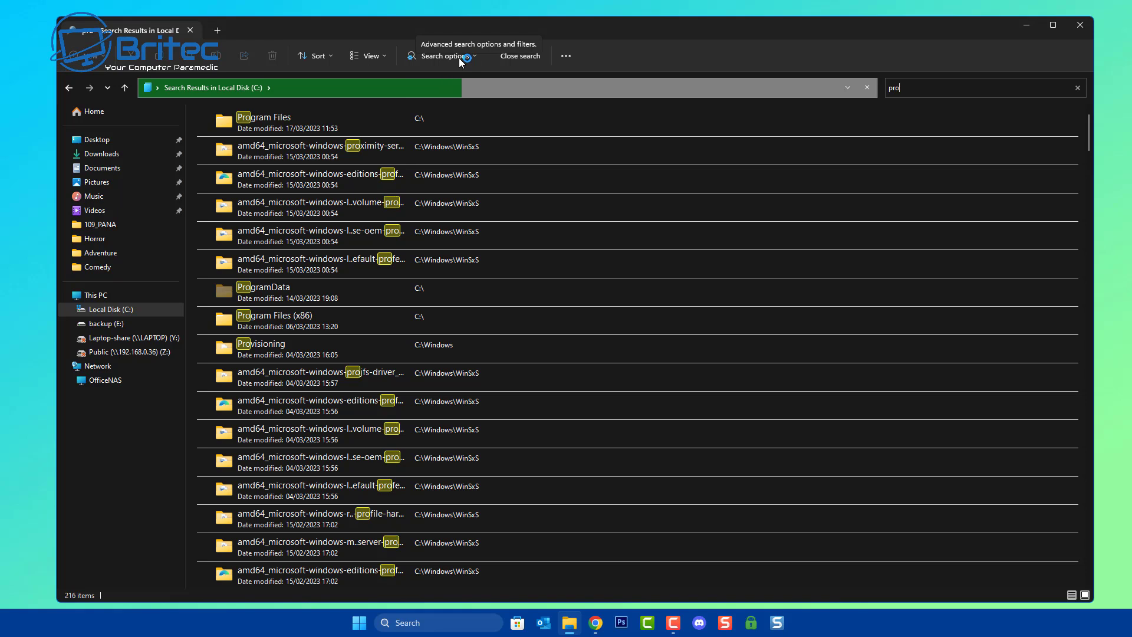
Step: Filter the drive's search results to the Folder type and close File Explorer
{"action": "left_click", "coordinate": [465, 57]}
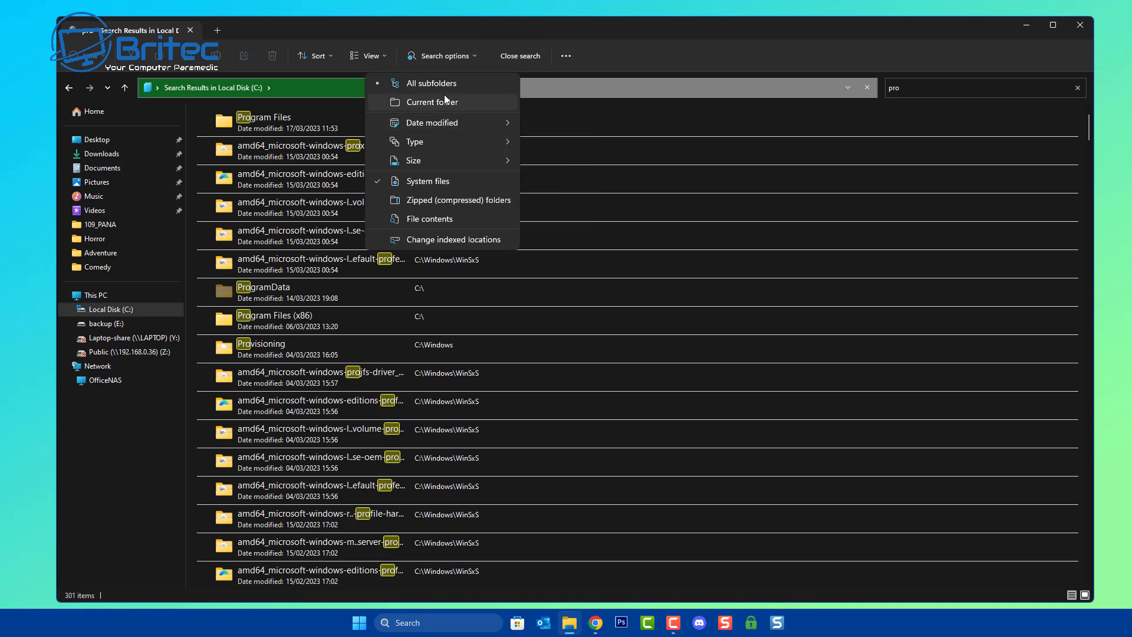
{"action": "mouse_move", "coordinate": [441, 123]}
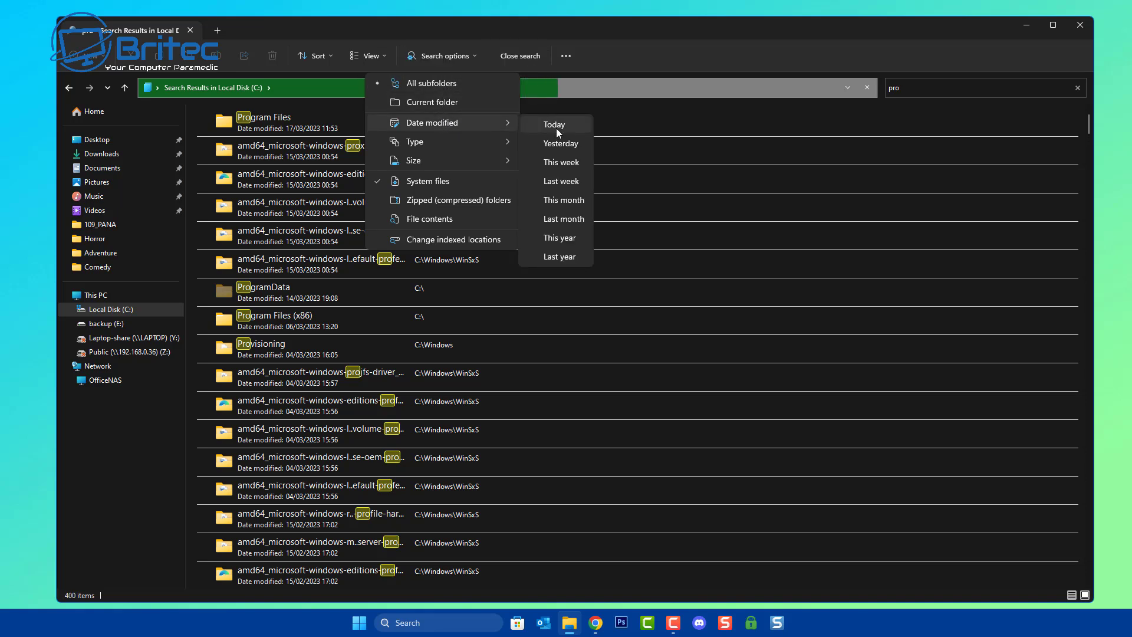
{"action": "mouse_move", "coordinate": [462, 142]}
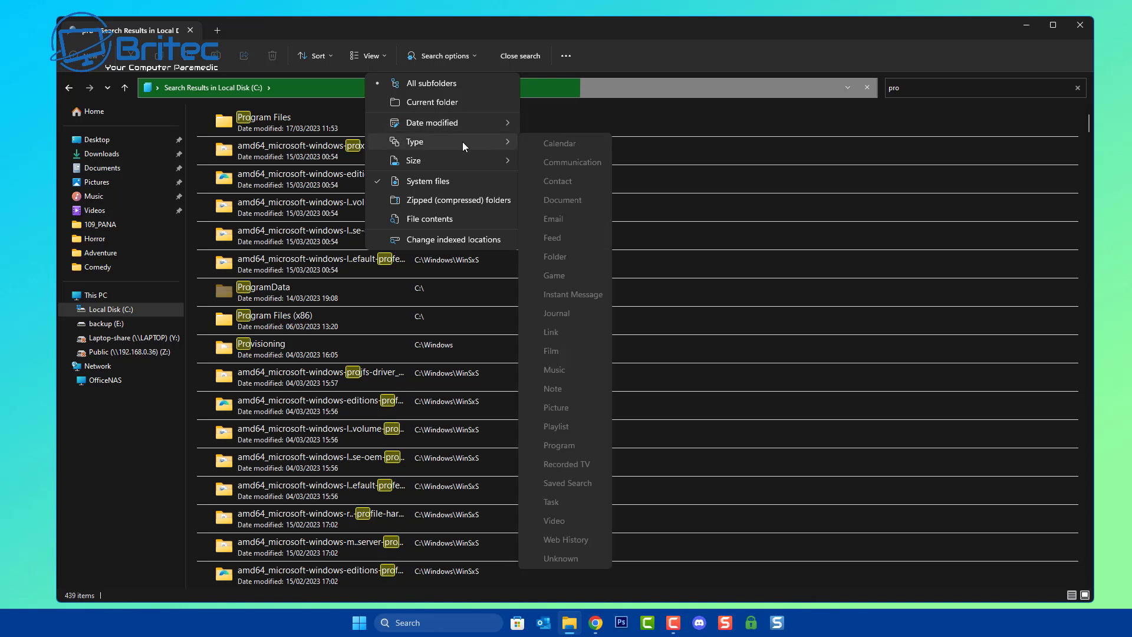
{"action": "mouse_move", "coordinate": [456, 161]}
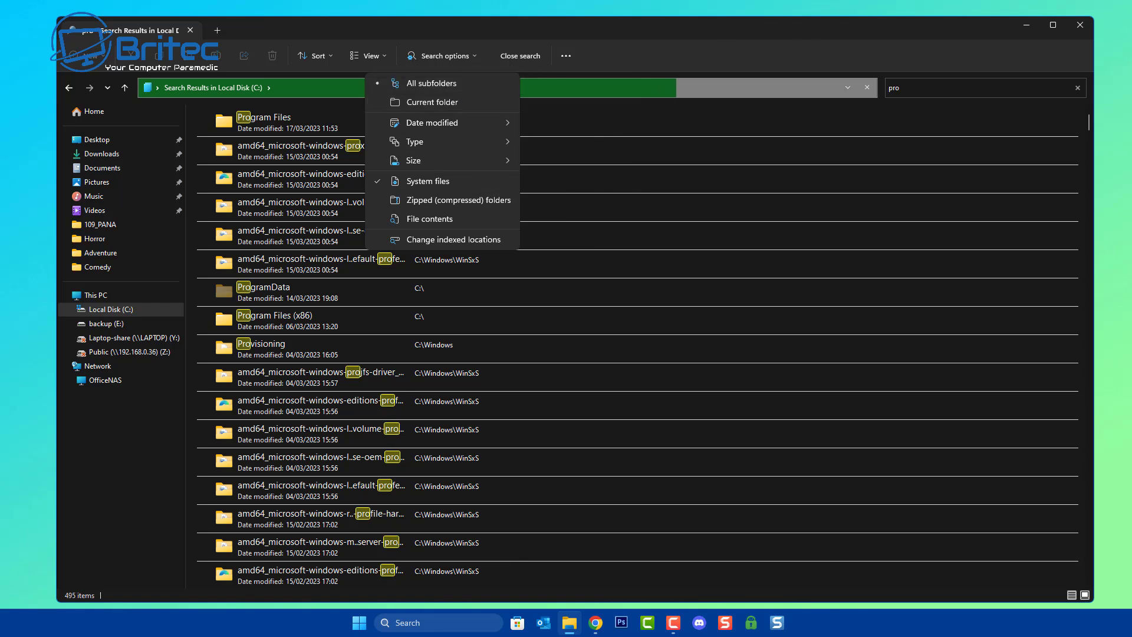
{"action": "left_click", "coordinate": [459, 61]}
{"action": "mouse_move", "coordinate": [423, 143]}
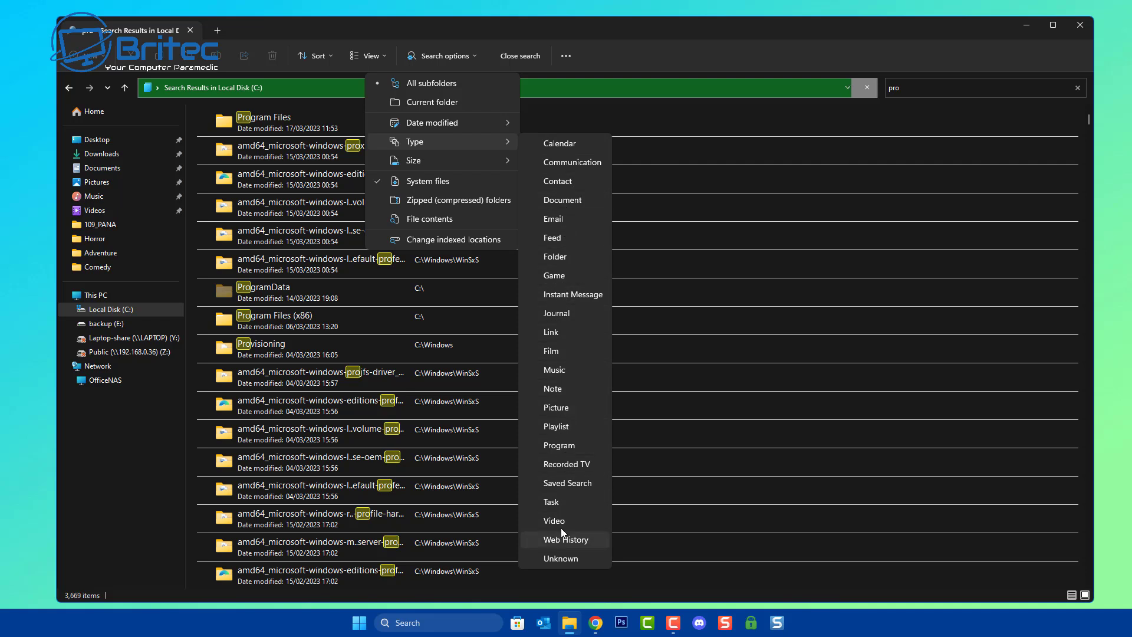
{"action": "left_click", "coordinate": [572, 257]}
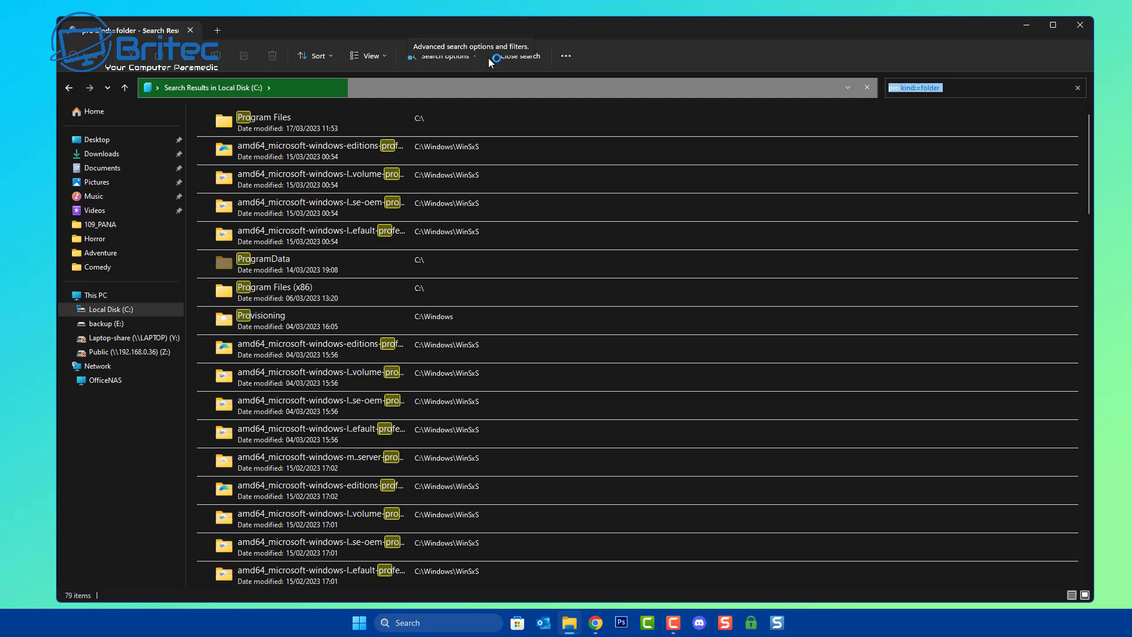
{"action": "left_click", "coordinate": [1080, 25]}
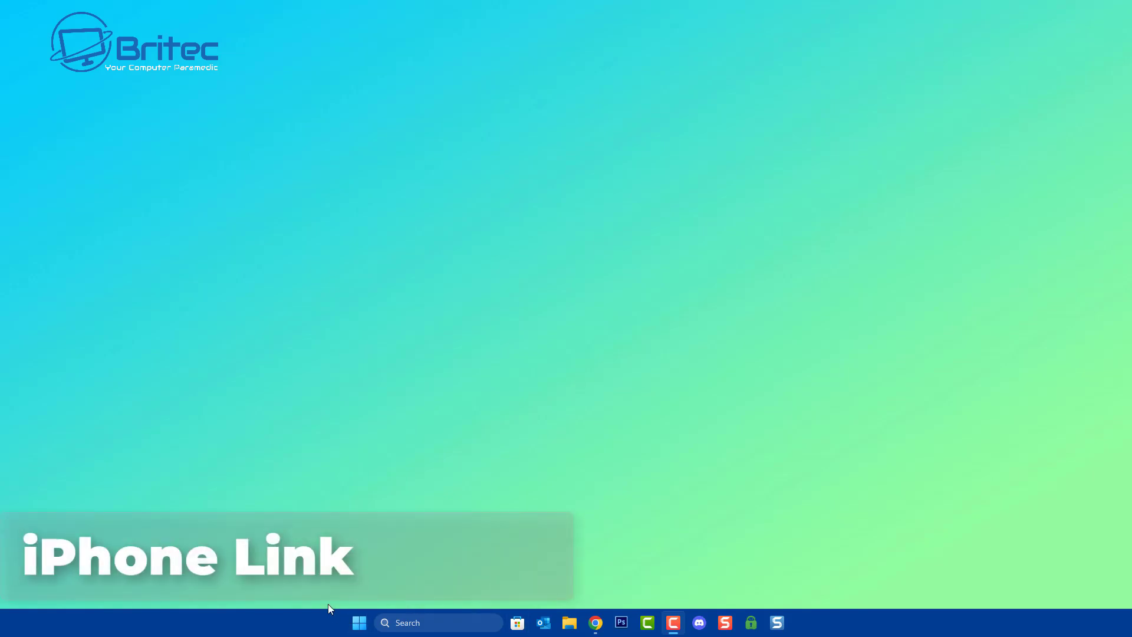
Step: Open the Phone Link page of the Bluetooth & devices section in Settings
{"action": "left_click", "coordinate": [360, 623]}
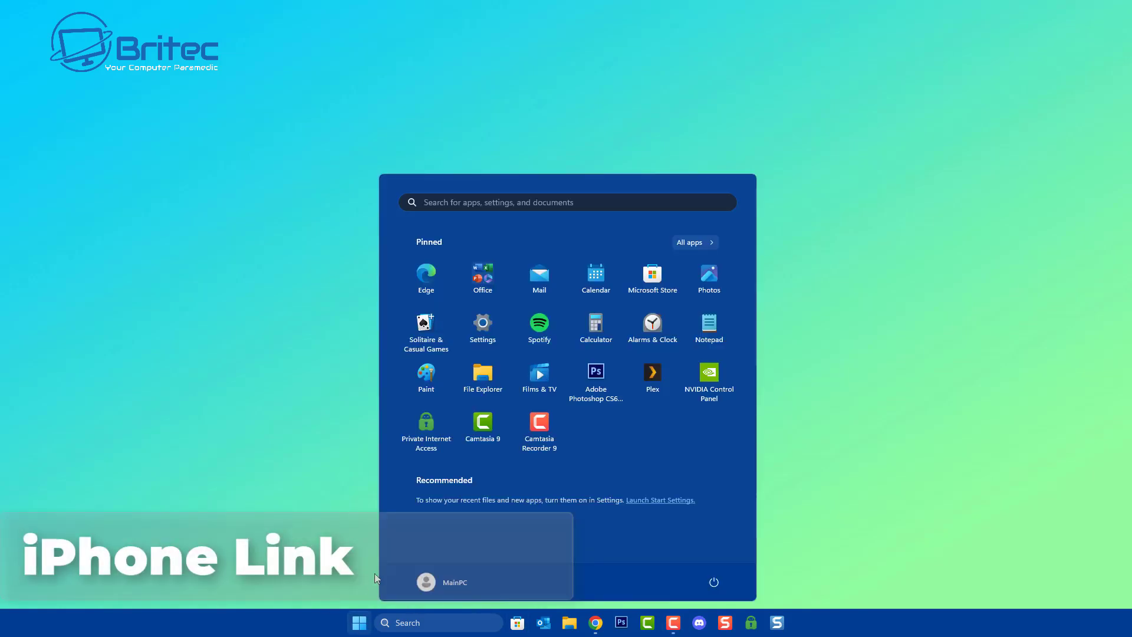
{"action": "left_click", "coordinate": [484, 328]}
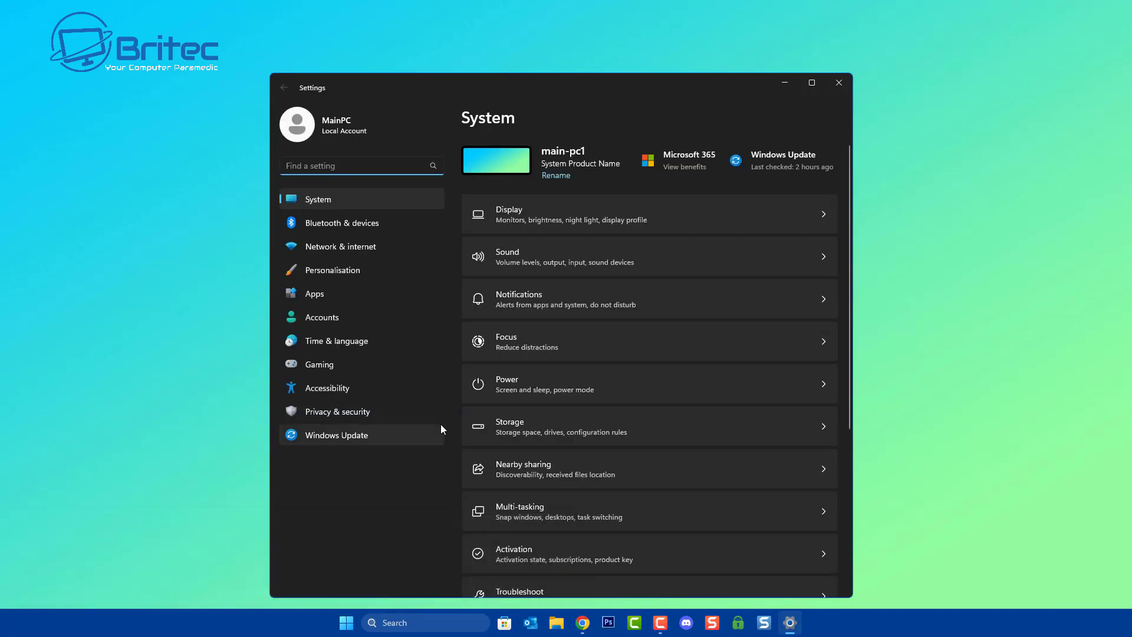
{"action": "left_click", "coordinate": [353, 226]}
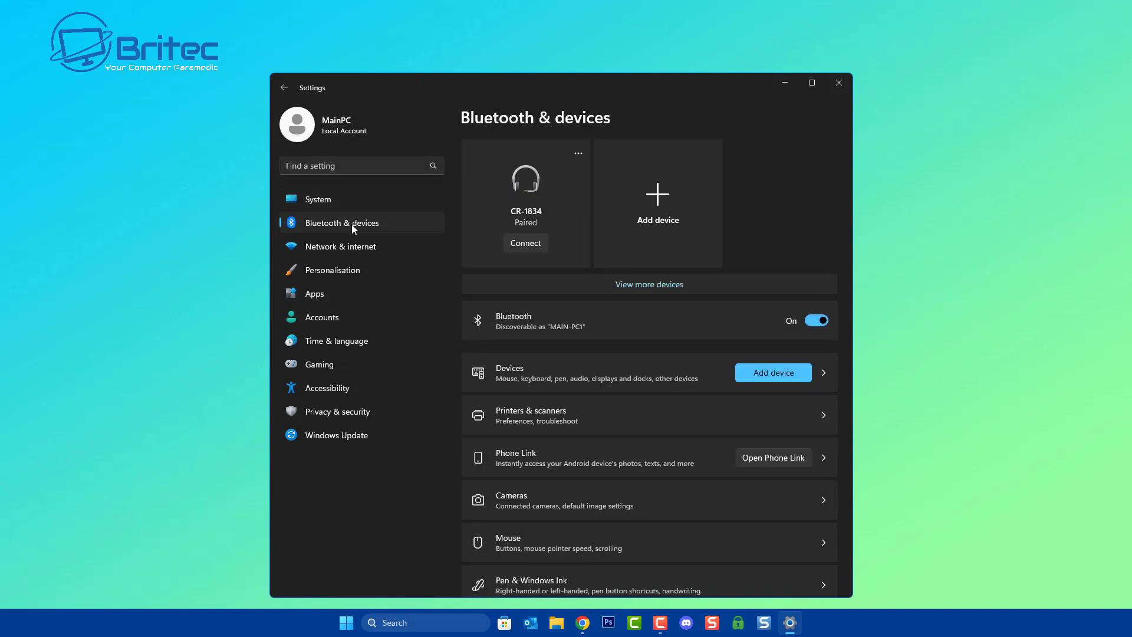
{"action": "left_click", "coordinate": [690, 461]}
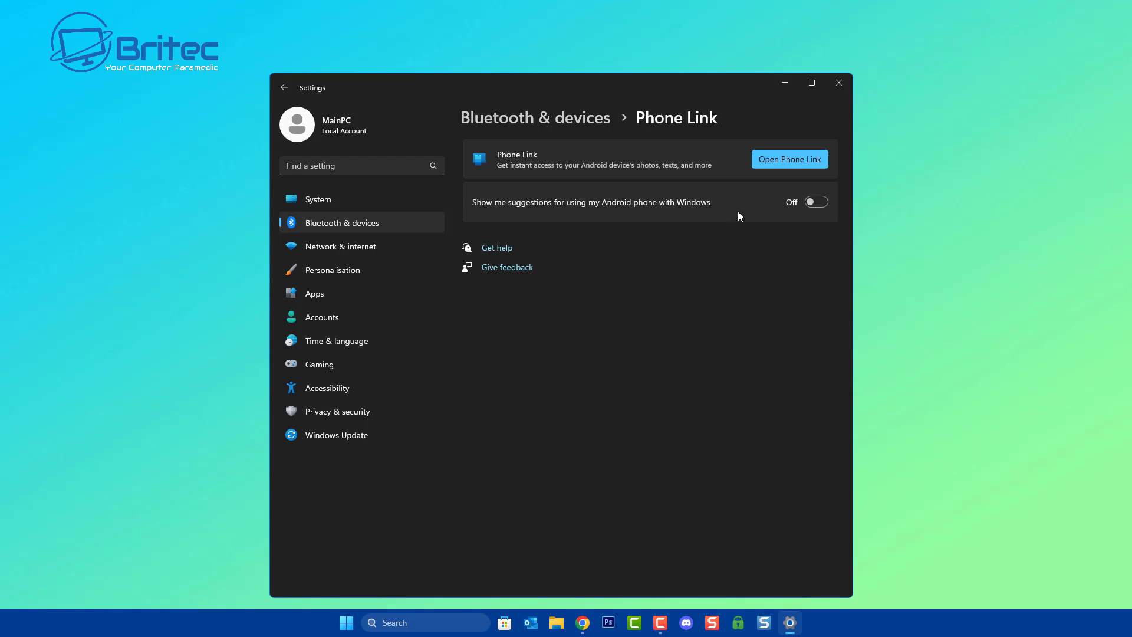
Step: Switch to the Phone Link app and choose Android as the phone to pair with the PC
{"action": "left_click", "coordinate": [777, 162]}
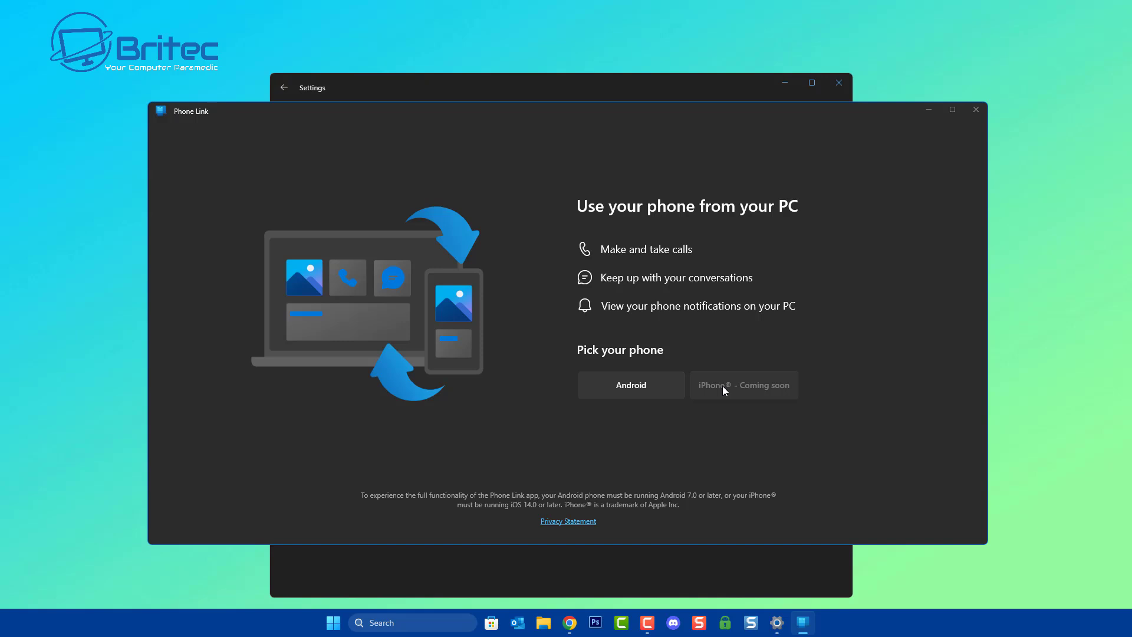
{"action": "left_click", "coordinate": [645, 389]}
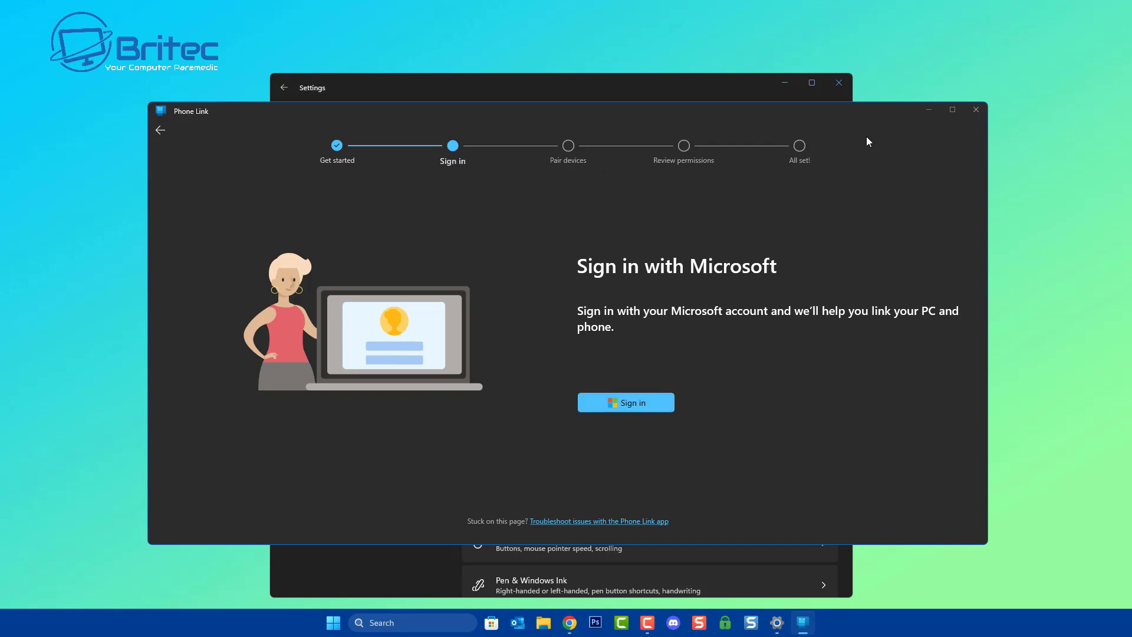
Step: Close the Phone Link and Settings windows and open the Snipping Tool app
{"action": "left_click", "coordinate": [974, 113]}
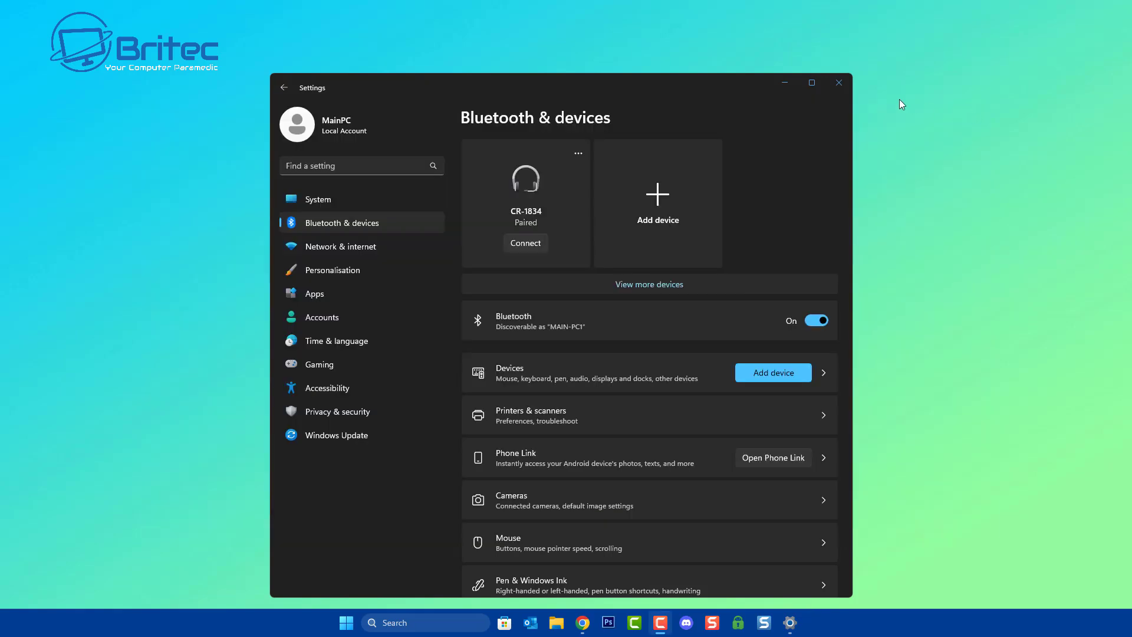
{"action": "left_click", "coordinate": [843, 81]}
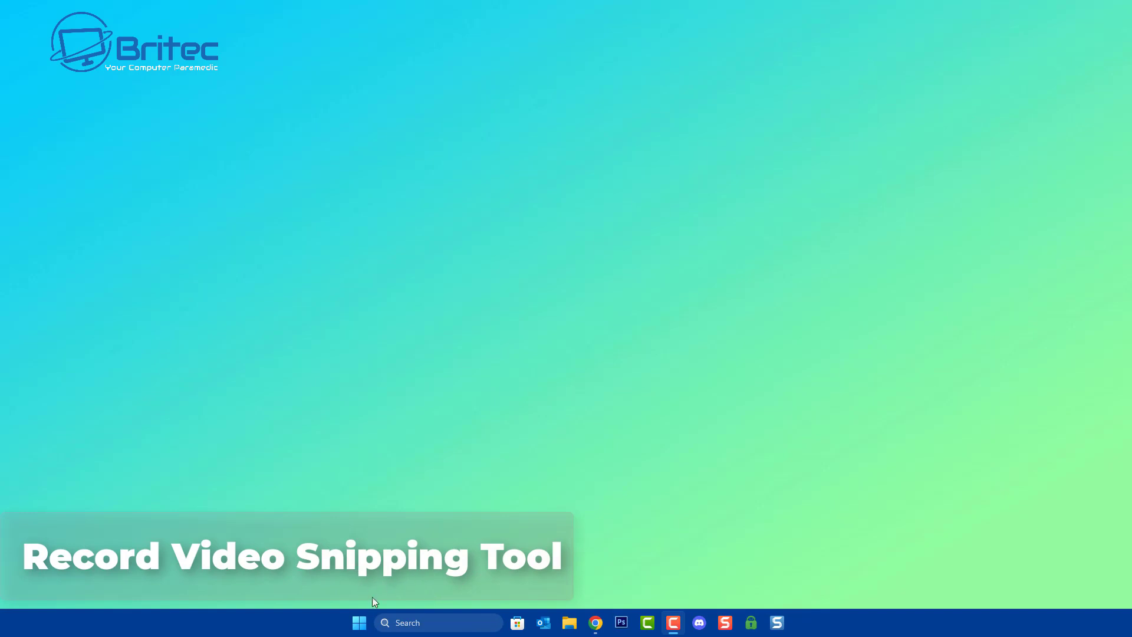
{"action": "left_click", "coordinate": [399, 622]}
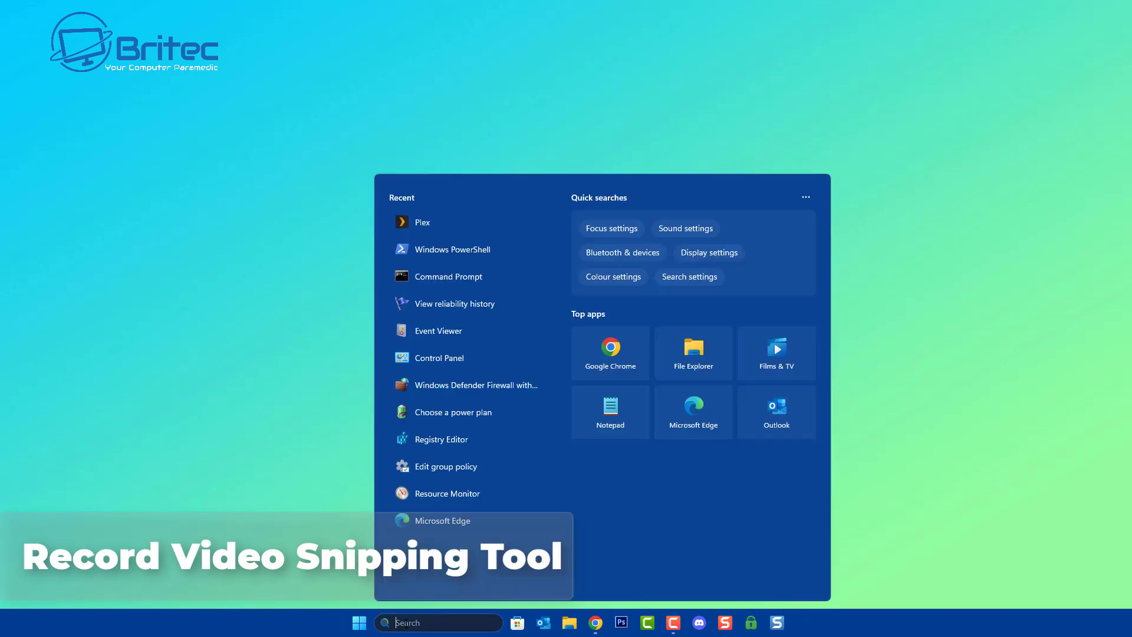
{"action": "type", "text": "snipping Tool"}
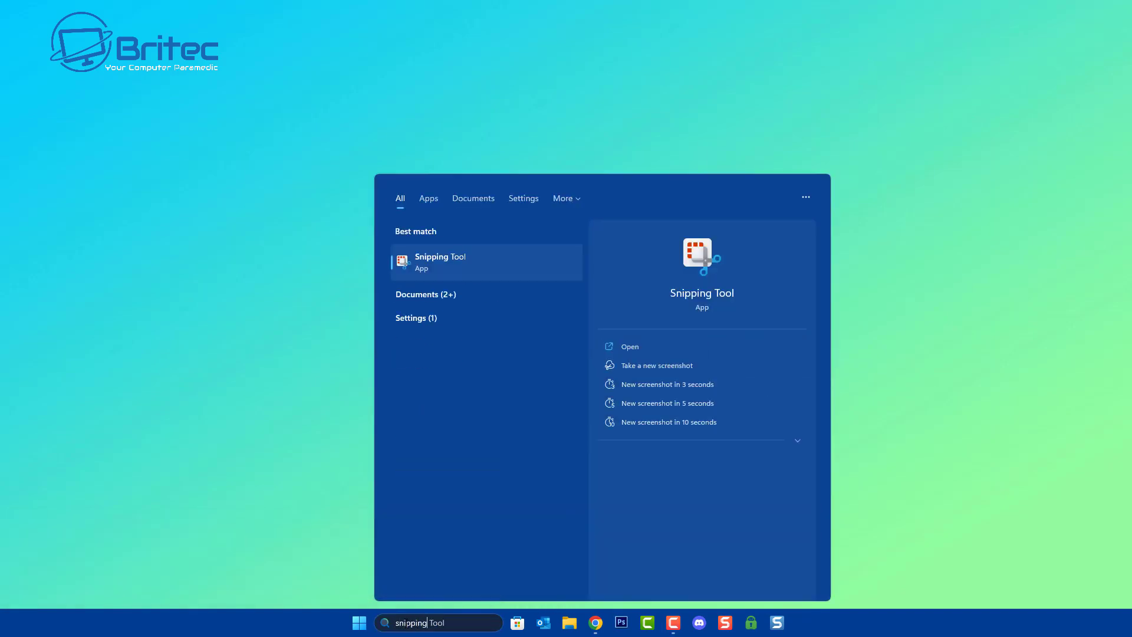
{"action": "left_click", "coordinate": [431, 264]}
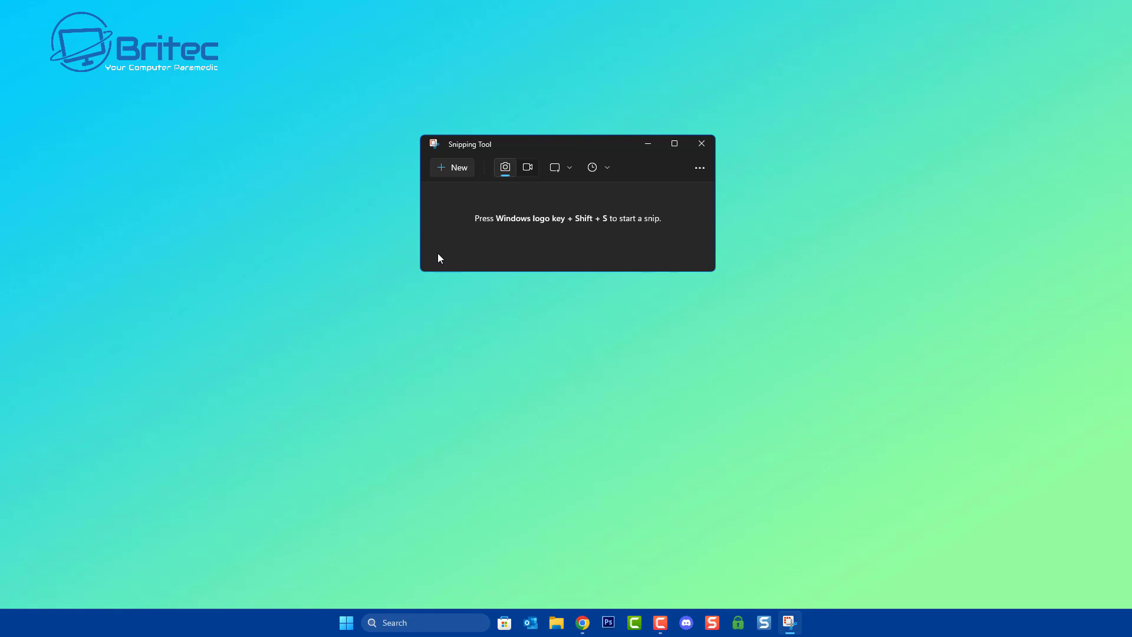
Step: Switch the Snipping Tool to video recording and select nearly the whole screen as the area of a new recording
{"action": "left_click", "coordinate": [529, 169]}
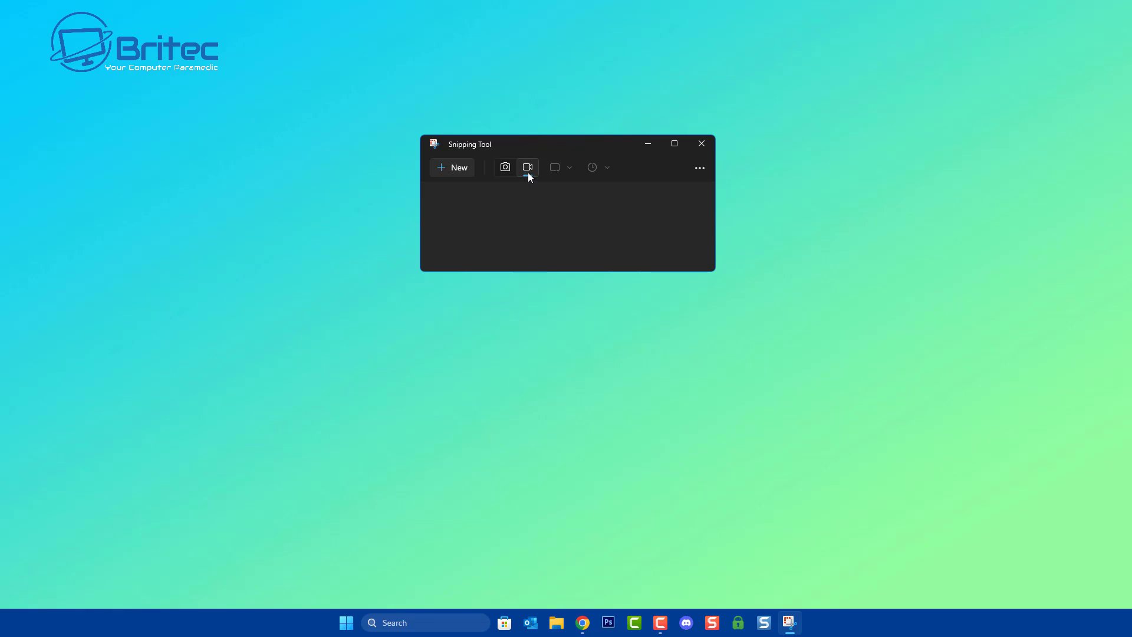
{"action": "left_click", "coordinate": [457, 168]}
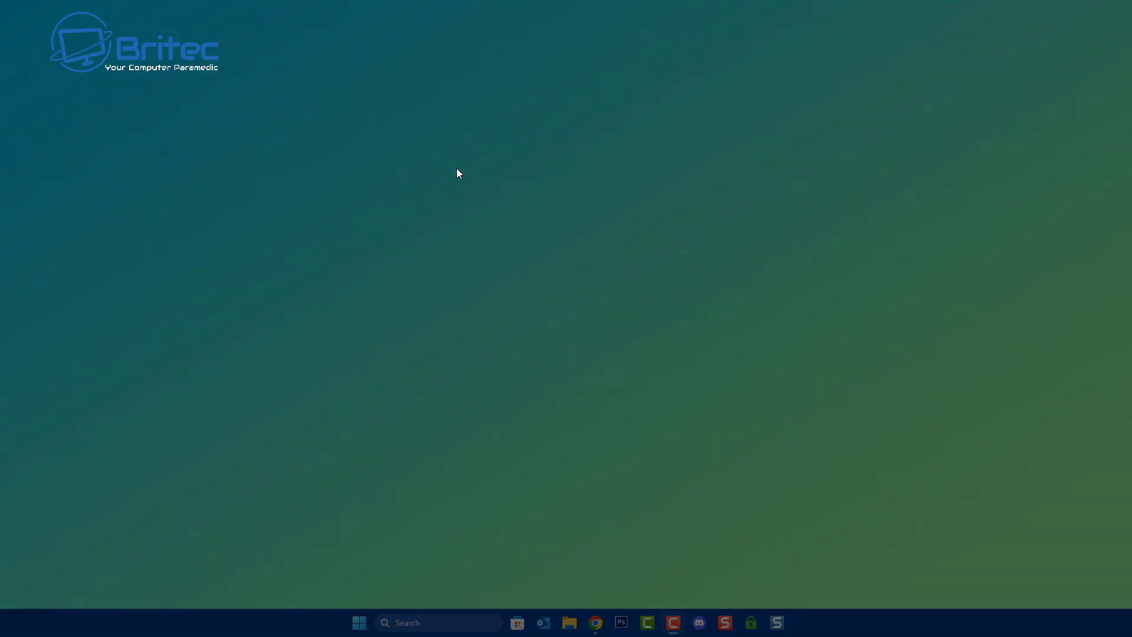
{"action": "left_click_drag", "start_coordinate": [13, 6], "coordinate": [1085, 632]}
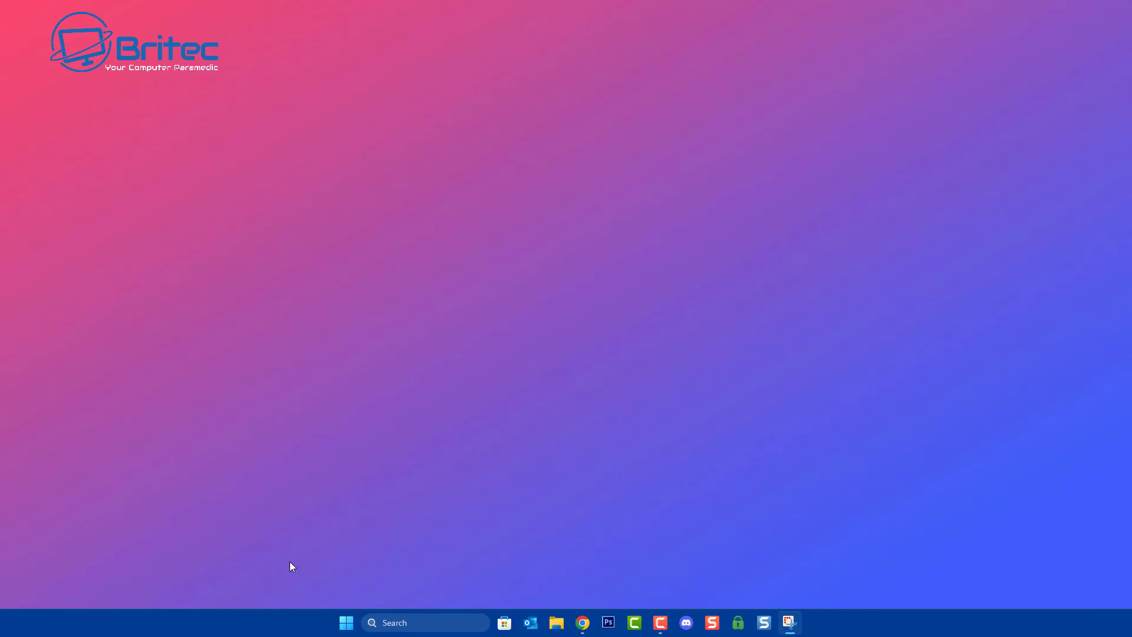
Step: Open Settings from Start and close it again as sample activity for the screen recording
{"action": "left_click", "coordinate": [346, 627]}
{"action": "left_click", "coordinate": [347, 628]}
{"action": "left_click", "coordinate": [346, 627]}
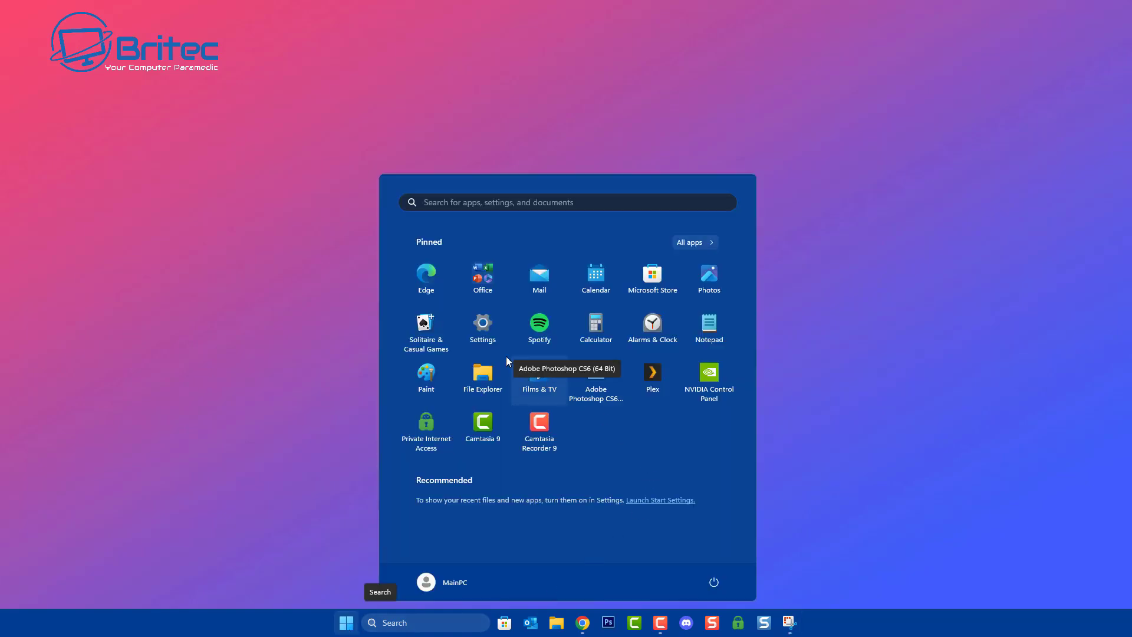
{"action": "left_click", "coordinate": [483, 330]}
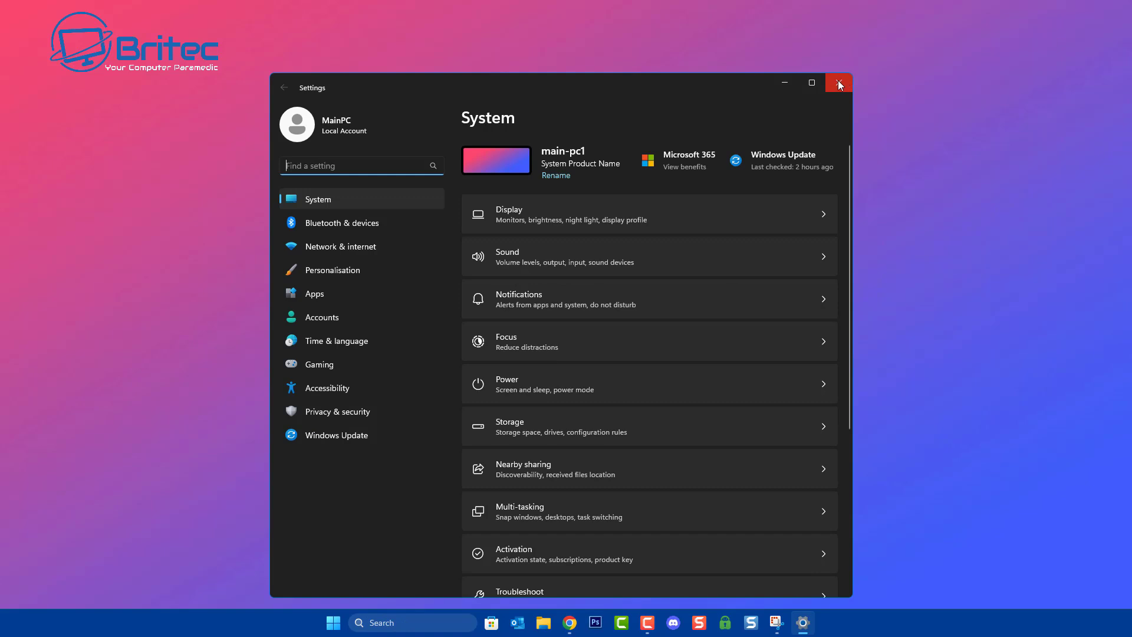
{"action": "left_click", "coordinate": [840, 85]}
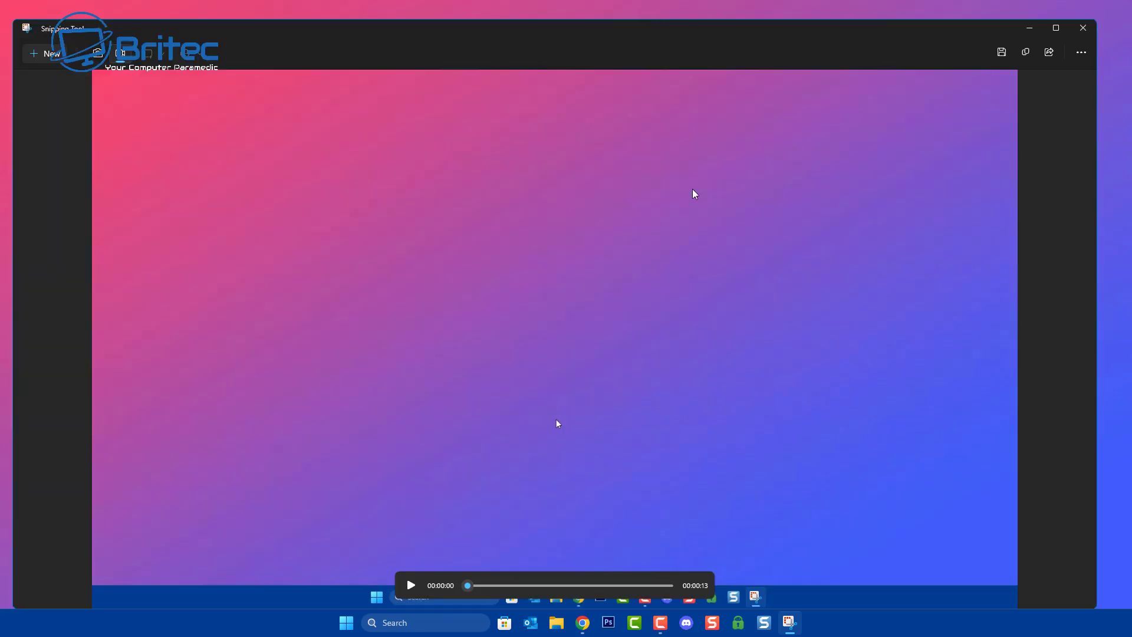
Step: Play back the recorded screen clip and close the Snipping Tool
{"action": "left_click", "coordinate": [411, 585]}
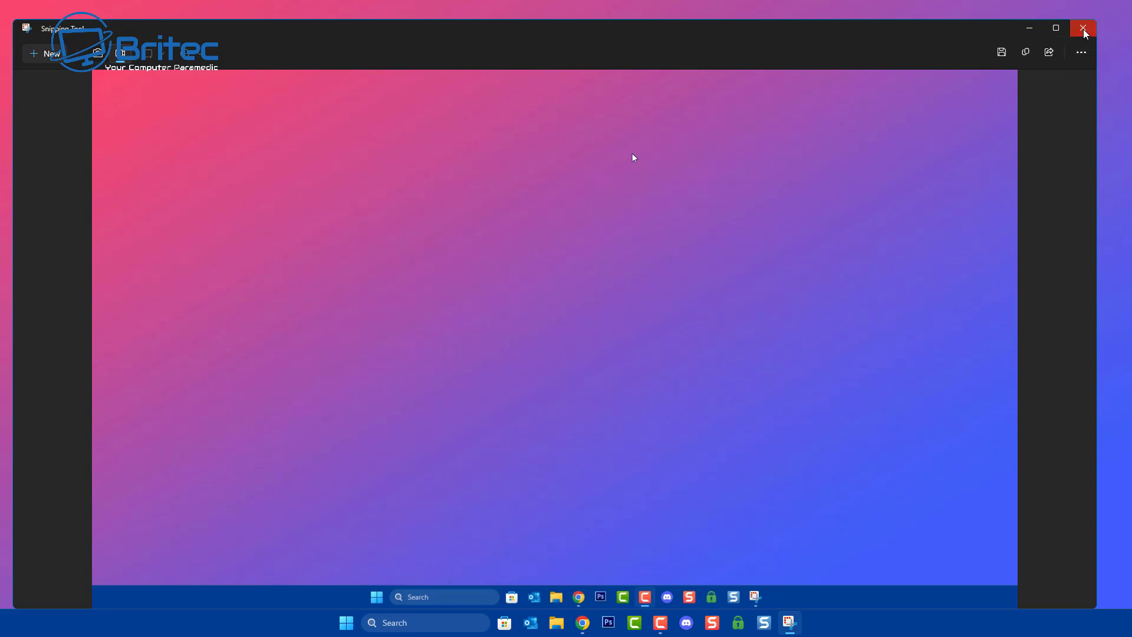
{"action": "left_click", "coordinate": [1084, 30]}
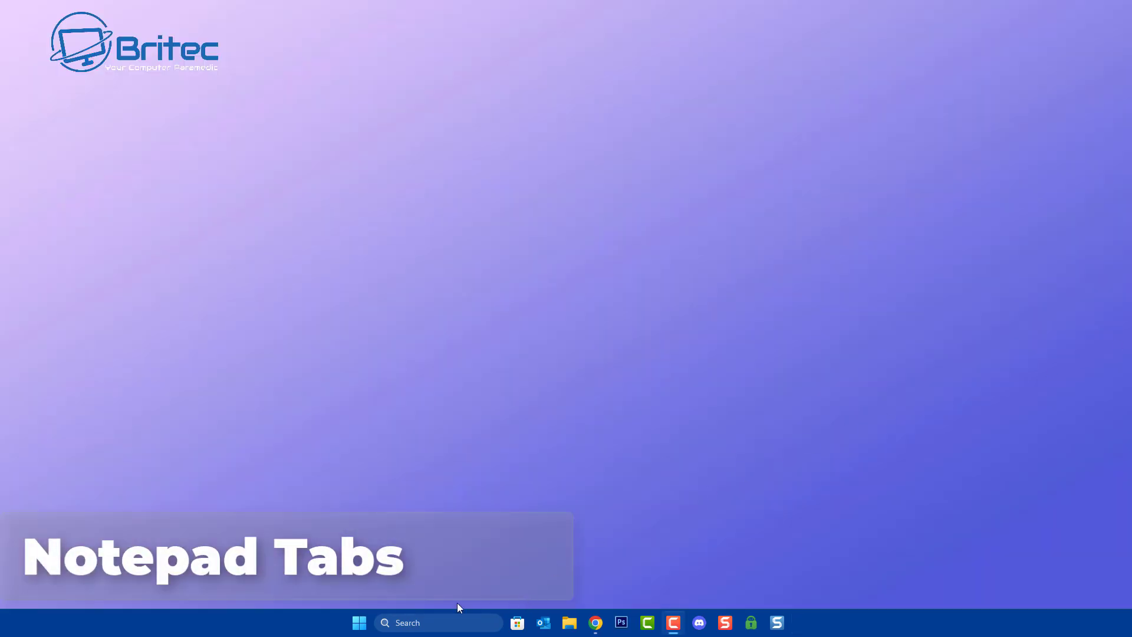
Step: Open Notepad, widen its window and lower its upper edge to make it shorter
{"action": "left_click", "coordinate": [359, 623]}
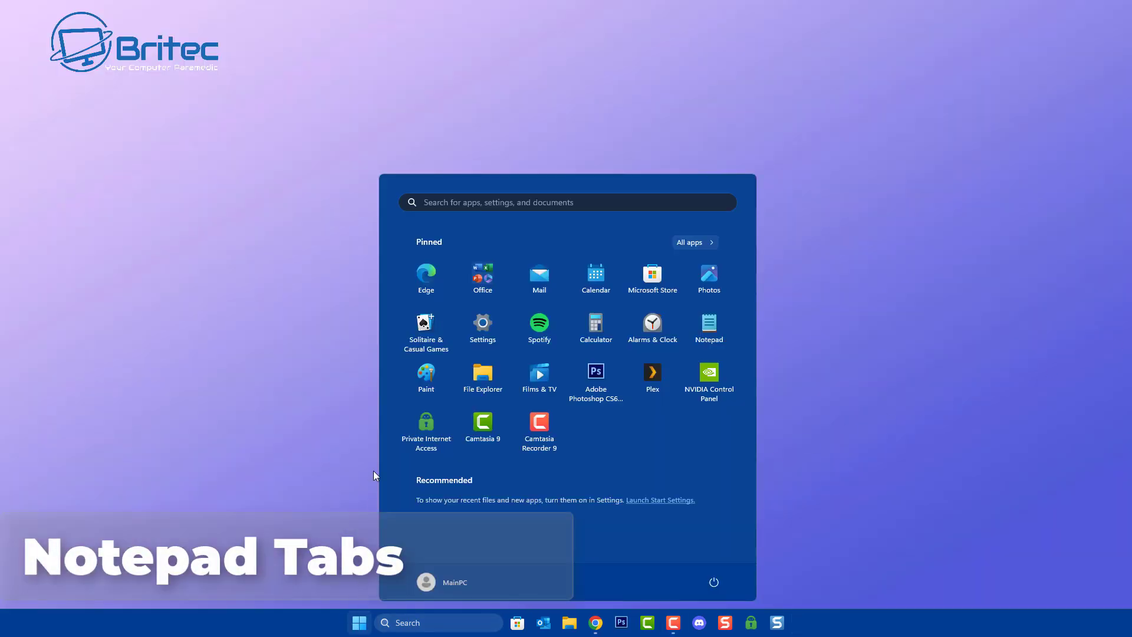
{"action": "left_click", "coordinate": [708, 327]}
{"action": "left_click_drag", "start_coordinate": [364, 33], "coordinate": [497, 13]}
{"action": "left_click_drag", "start_coordinate": [622, 184], "coordinate": [992, 212]}
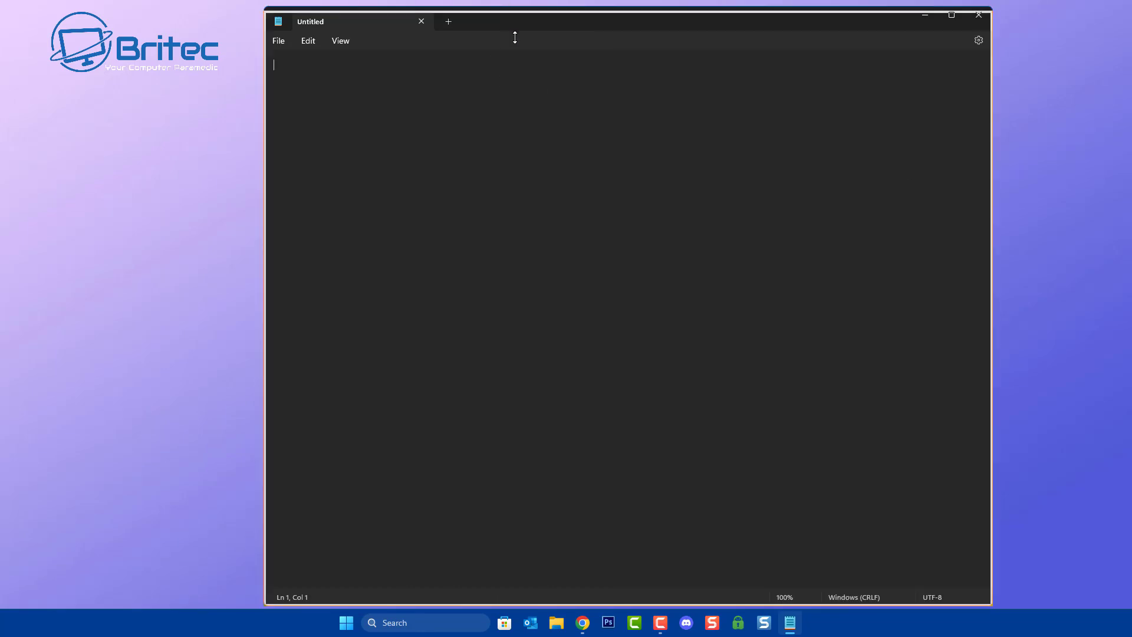
{"action": "left_click_drag", "start_coordinate": [512, 7], "coordinate": [498, 99]}
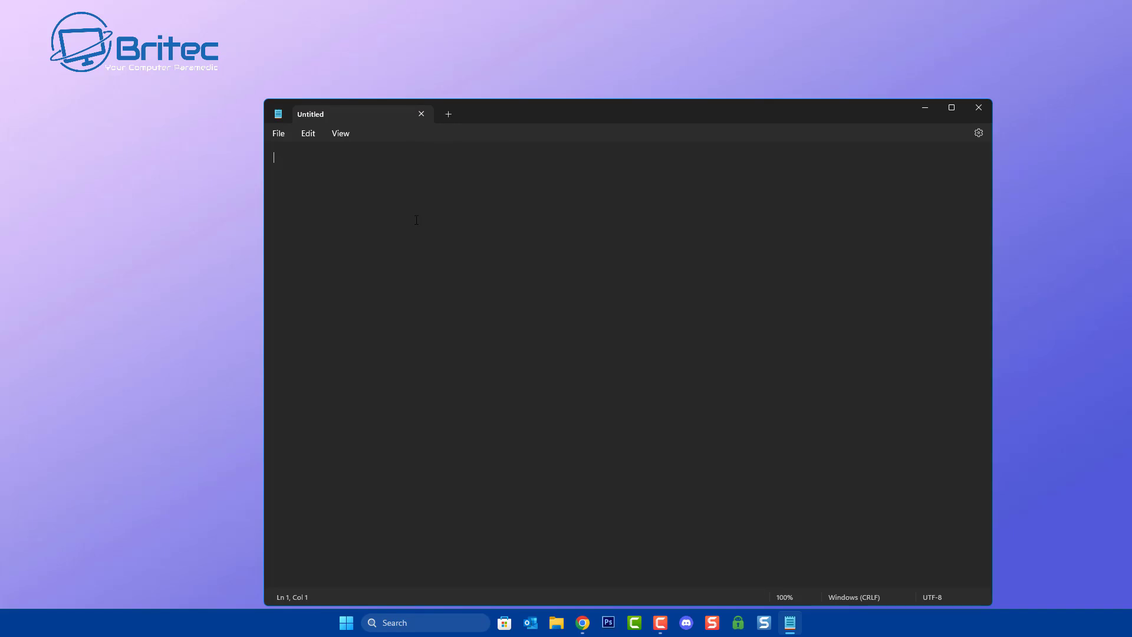
Step: Fill three Notepad tabs with the sample texts "fjhfyjdj", "bdfhzdfhzdfhzd" and "zfhfzdhzdhzd", adding two new tabs
{"action": "type", "text": "fjhfyjdj"}
{"action": "left_click", "coordinate": [449, 113]}
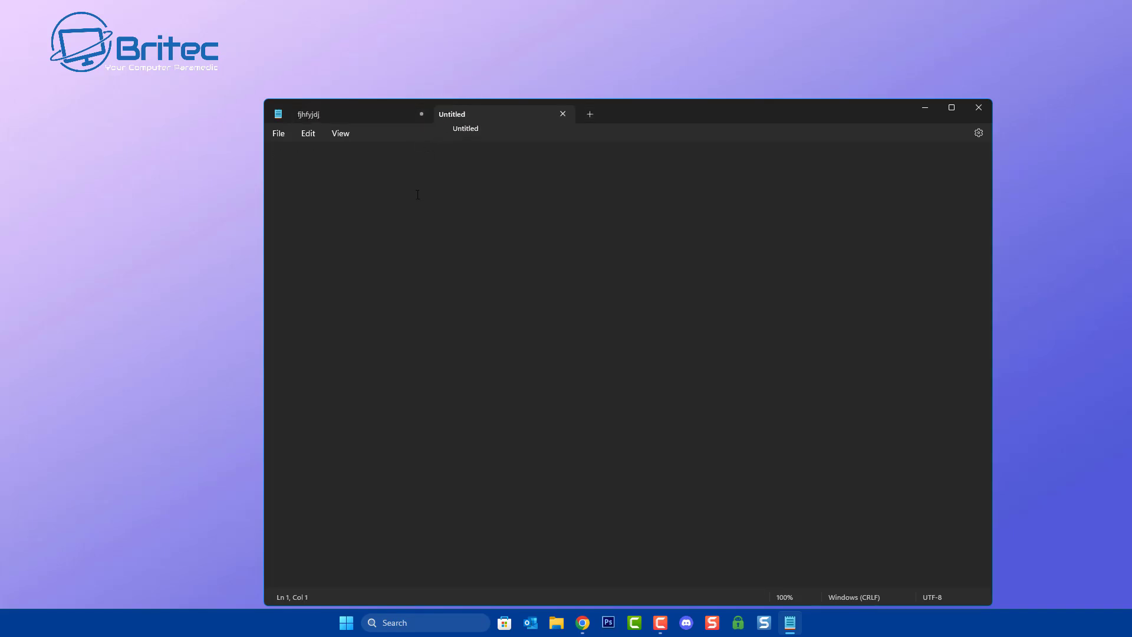
{"action": "type", "text": "bdfhzdfhzdfhzd"}
{"action": "left_click", "coordinate": [590, 114]}
{"action": "type", "text": "zfhfzdhzdhzd"}
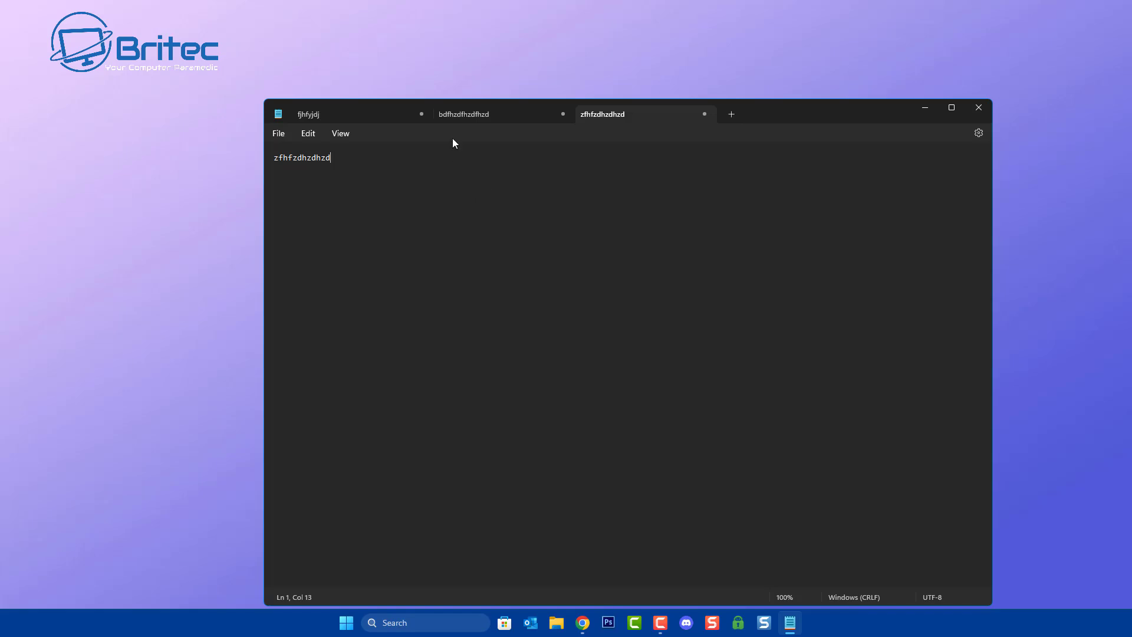
Step: Switch back and forth between the three Notepad tabs to view each note
{"action": "left_click", "coordinate": [469, 116]}
{"action": "left_click", "coordinate": [355, 114]}
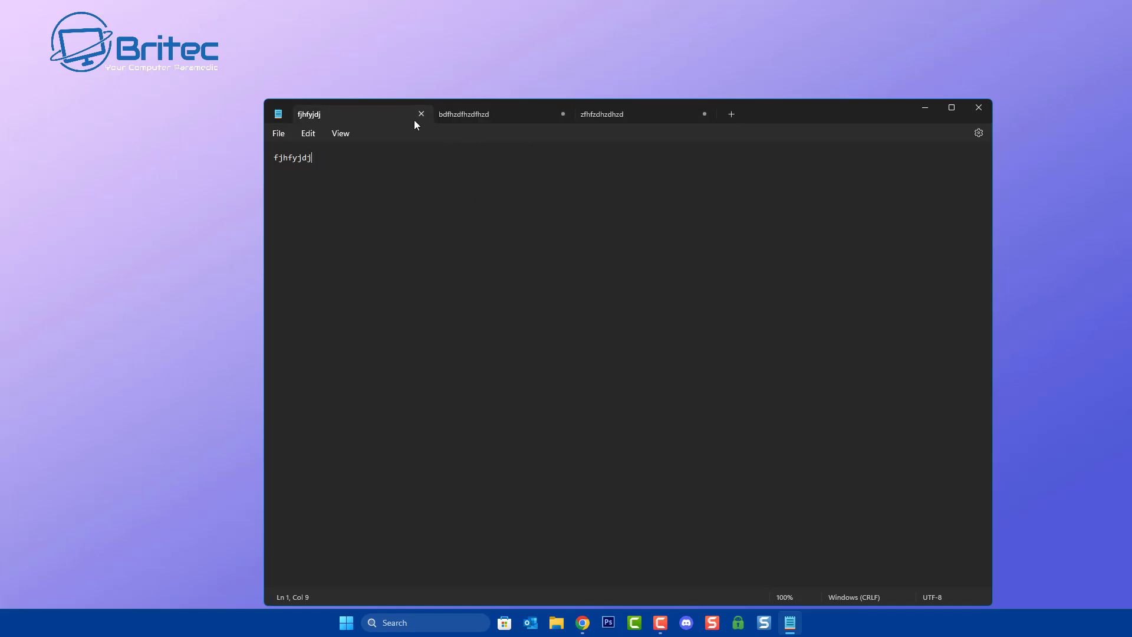
{"action": "left_click", "coordinate": [474, 113]}
{"action": "left_click", "coordinate": [600, 114]}
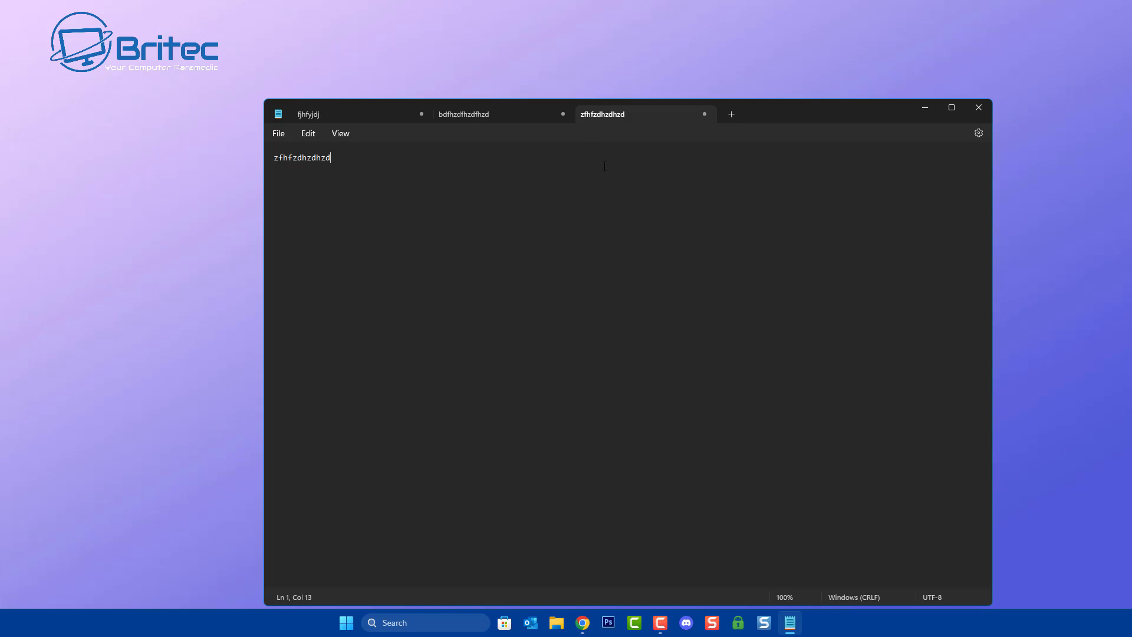
{"action": "left_click", "coordinate": [334, 111]}
{"action": "left_click", "coordinate": [486, 113]}
{"action": "left_click", "coordinate": [622, 112]}
Step: Open Notepad's settings and examine the App theme options
{"action": "left_click", "coordinate": [979, 133]}
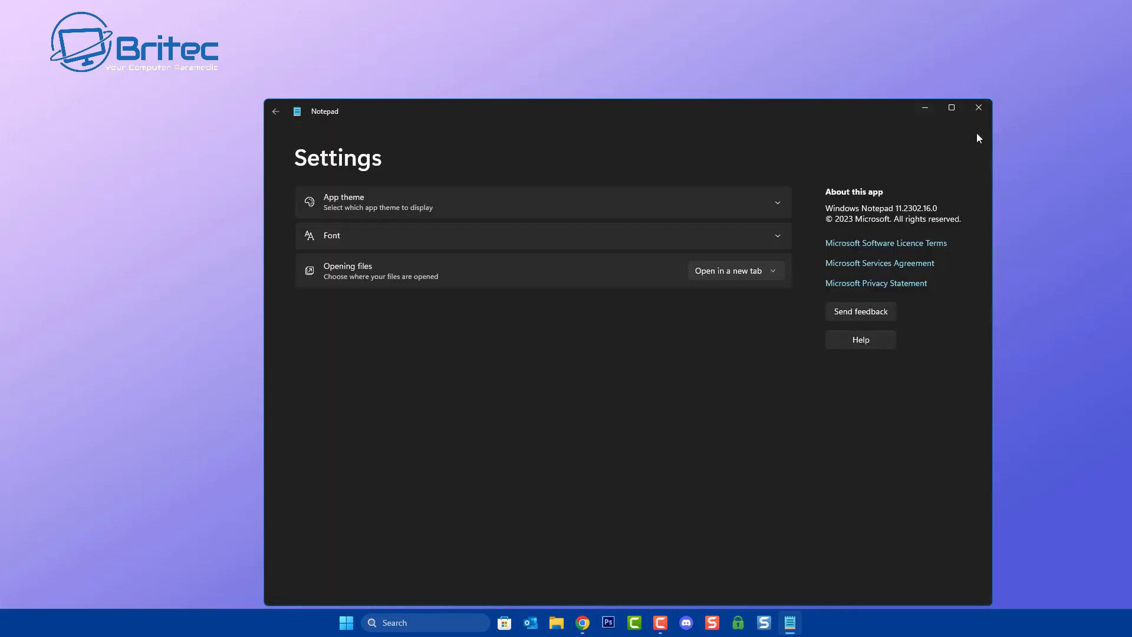
{"action": "left_click", "coordinate": [779, 203]}
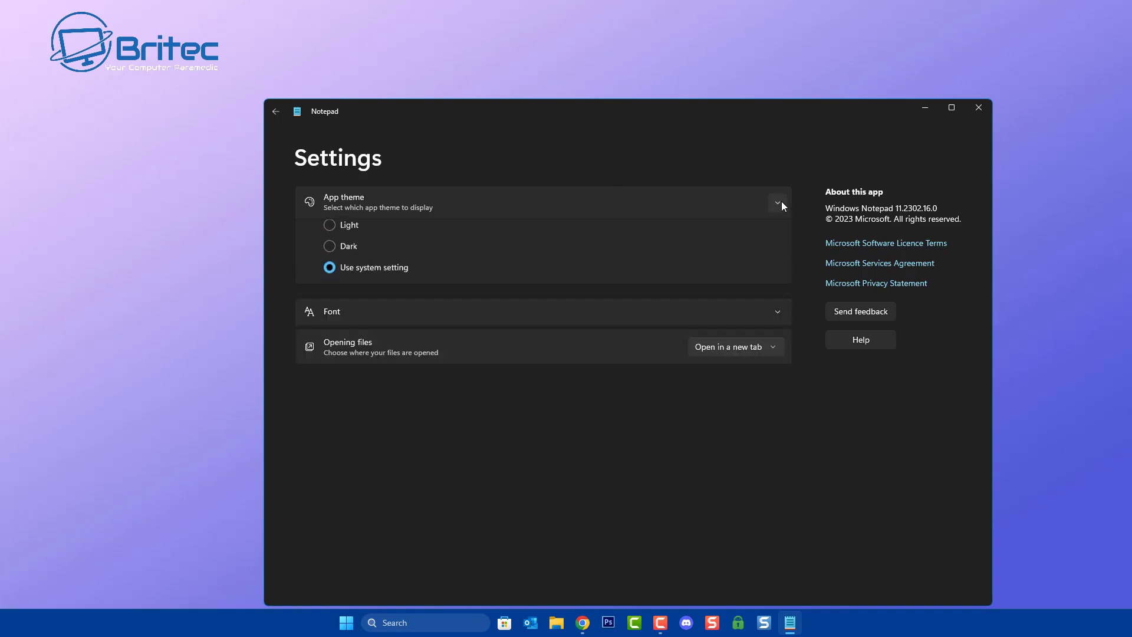
{"action": "left_click", "coordinate": [779, 204]}
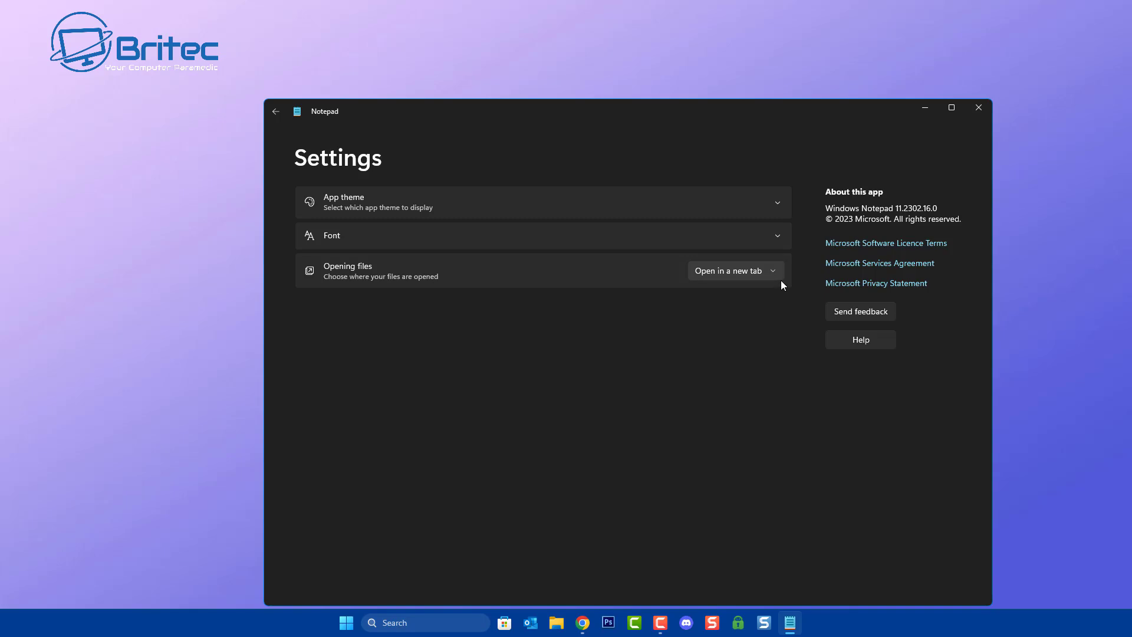
Step: Close Notepad and discard the unsaved notes in all three tabs
{"action": "left_click", "coordinate": [978, 108]}
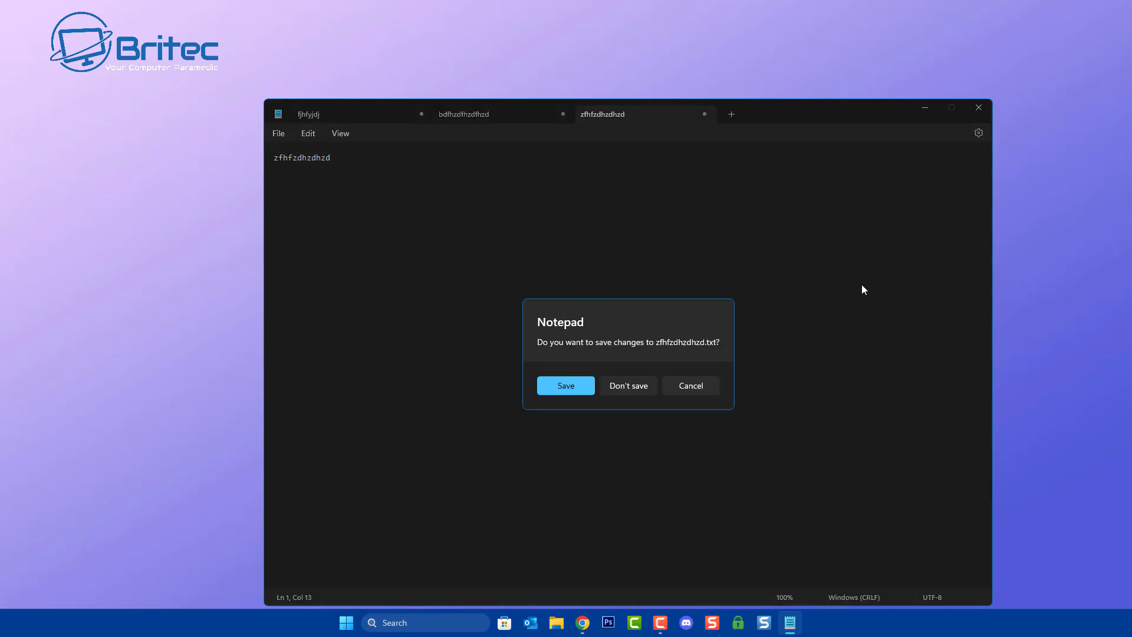
{"action": "left_click", "coordinate": [644, 385]}
{"action": "left_click", "coordinate": [644, 386]}
{"action": "left_click", "coordinate": [645, 385]}
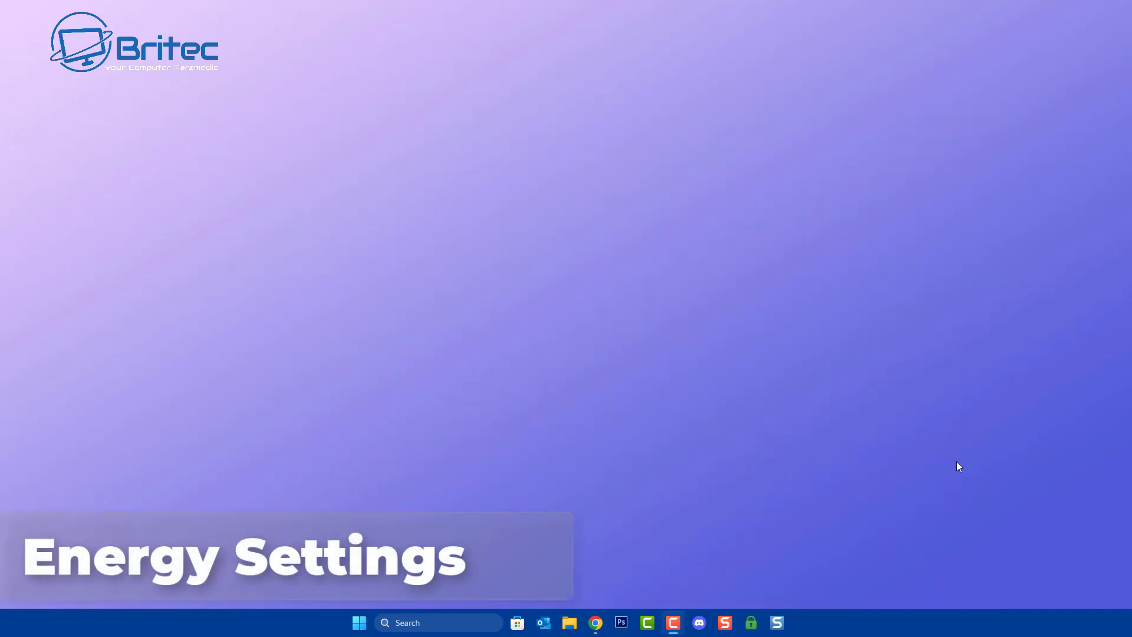
Step: Open Energy recommendations in the Power section of the System settings
{"action": "left_click", "coordinate": [358, 624]}
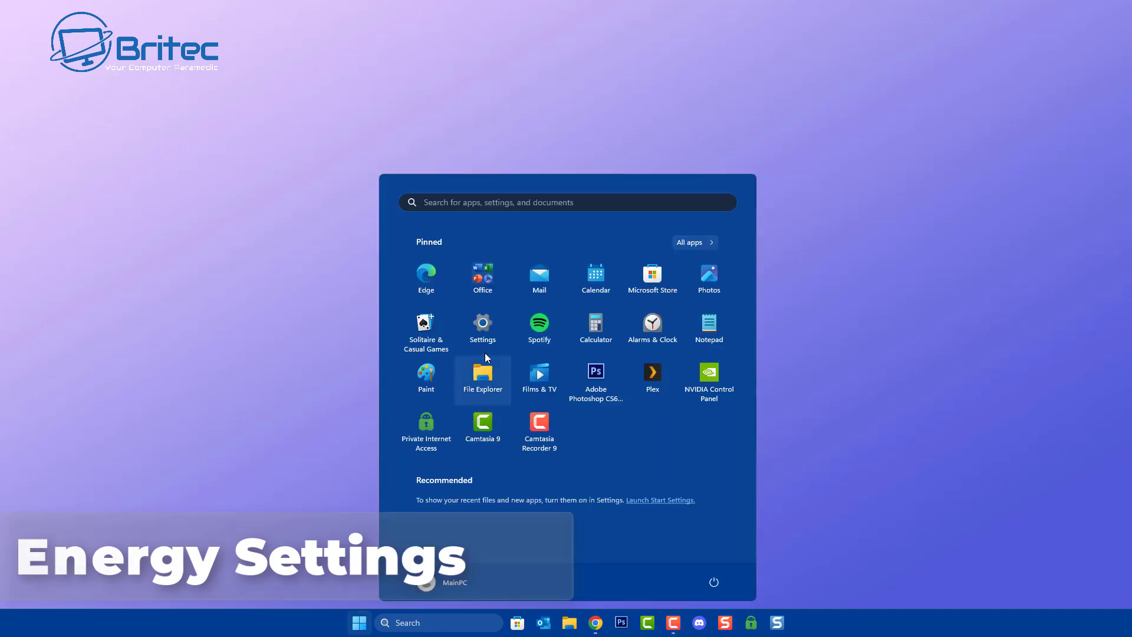
{"action": "left_click", "coordinate": [481, 330]}
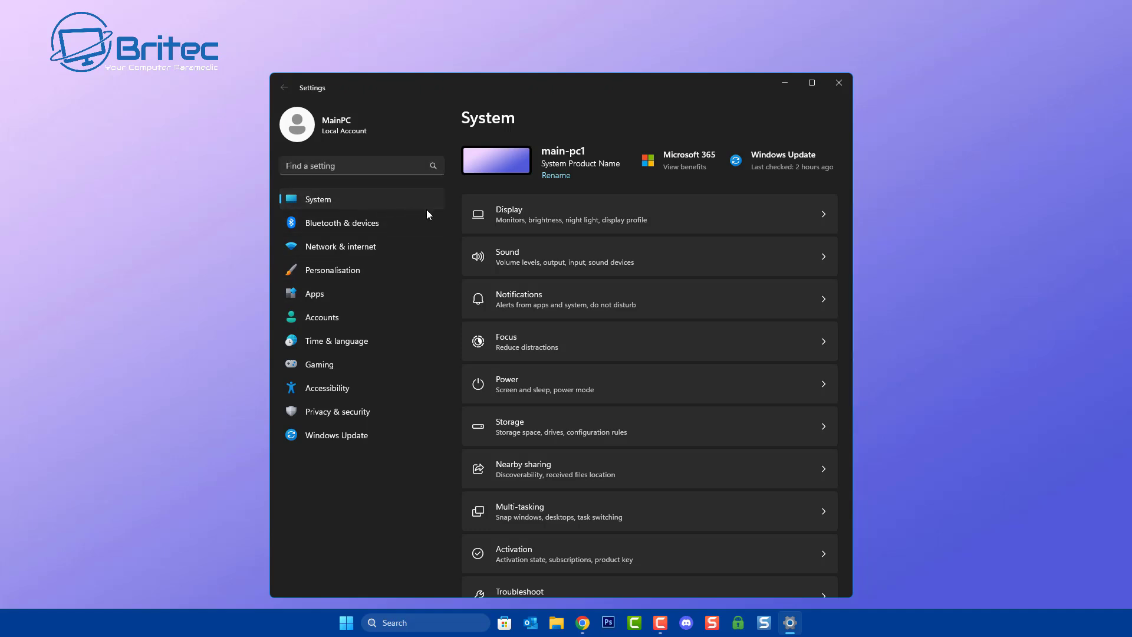
{"action": "left_click", "coordinate": [603, 388]}
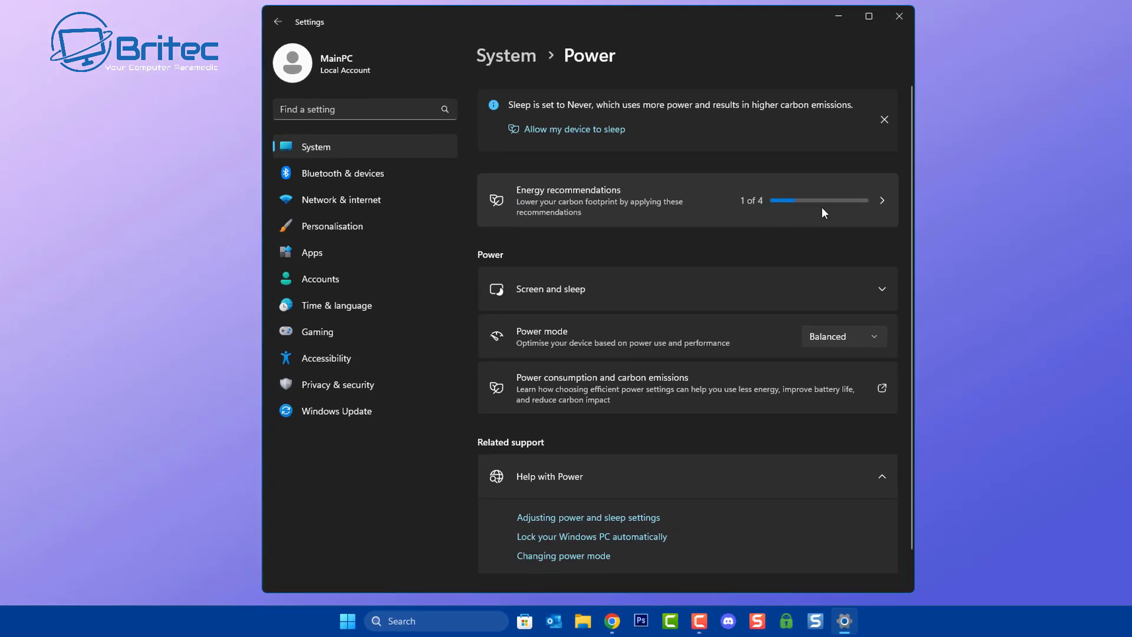
{"action": "left_click", "coordinate": [639, 203]}
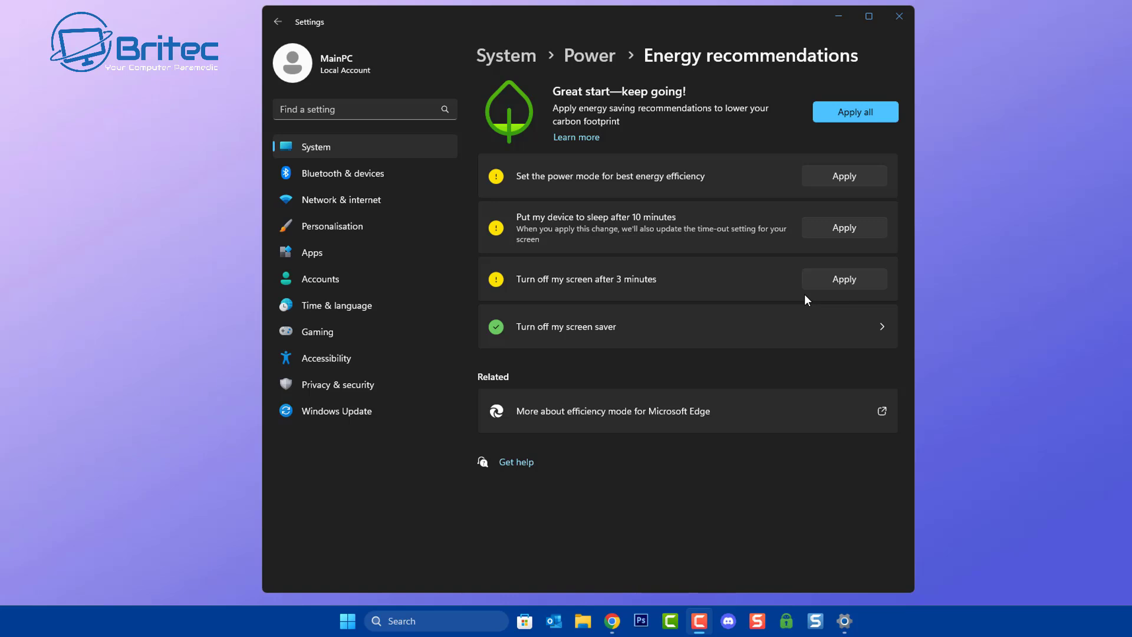
Step: Apply the recommendation to turn off the screen after 3 minutes and close Settings
{"action": "left_click", "coordinate": [845, 282]}
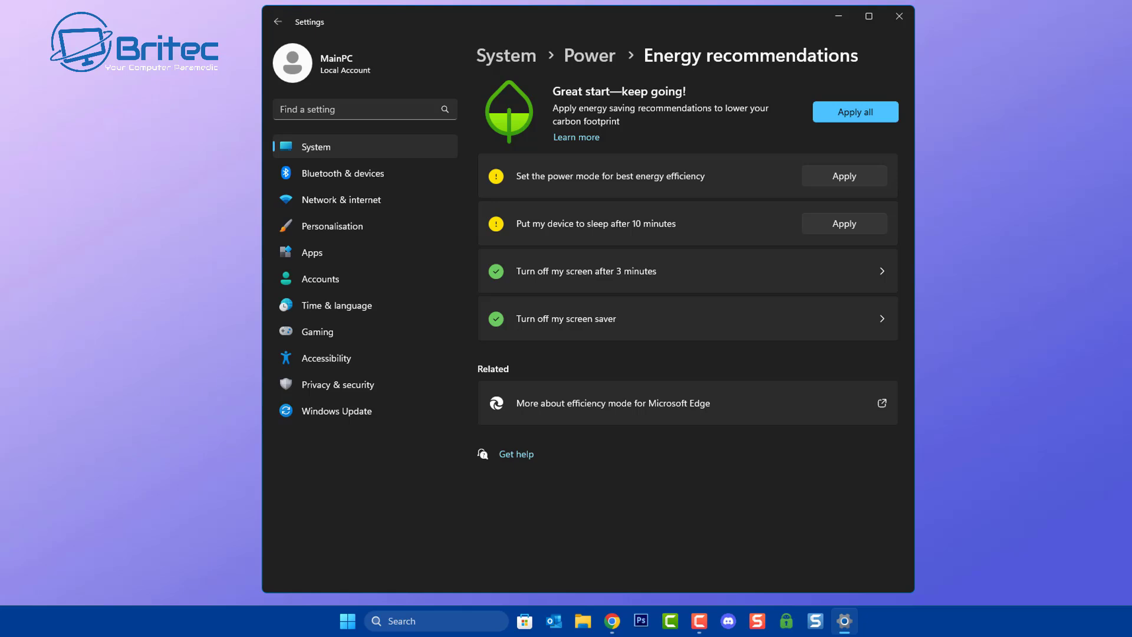
{"action": "left_click", "coordinate": [911, 12]}
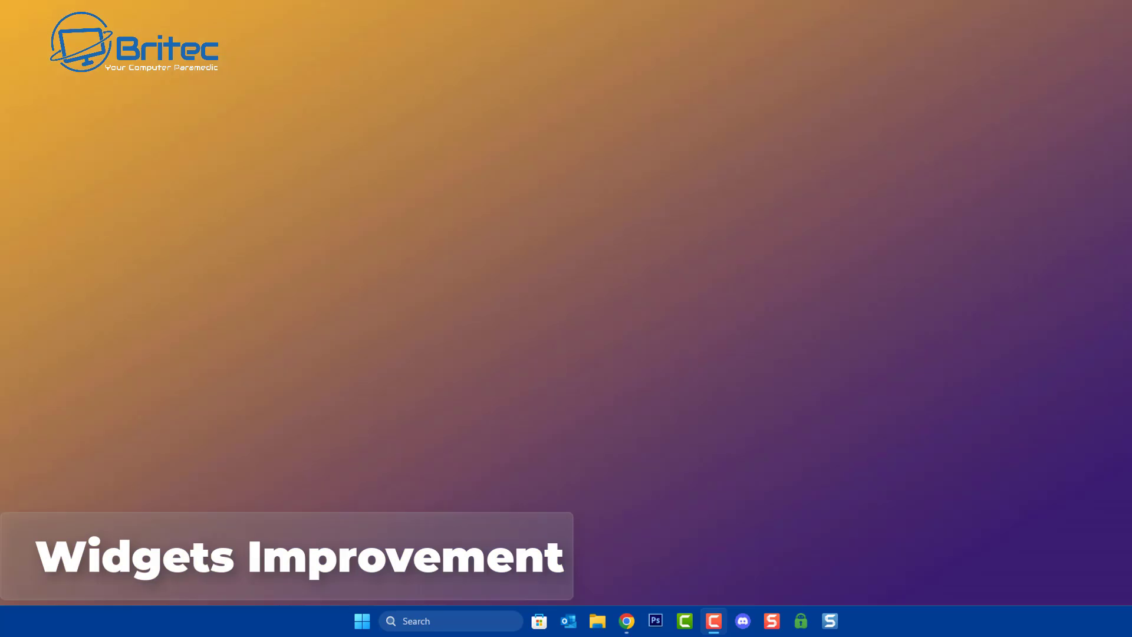
Step: Turn on the Widgets item in the Taskbar section of the Personalisation settings and close Settings
{"action": "left_click", "coordinate": [361, 629]}
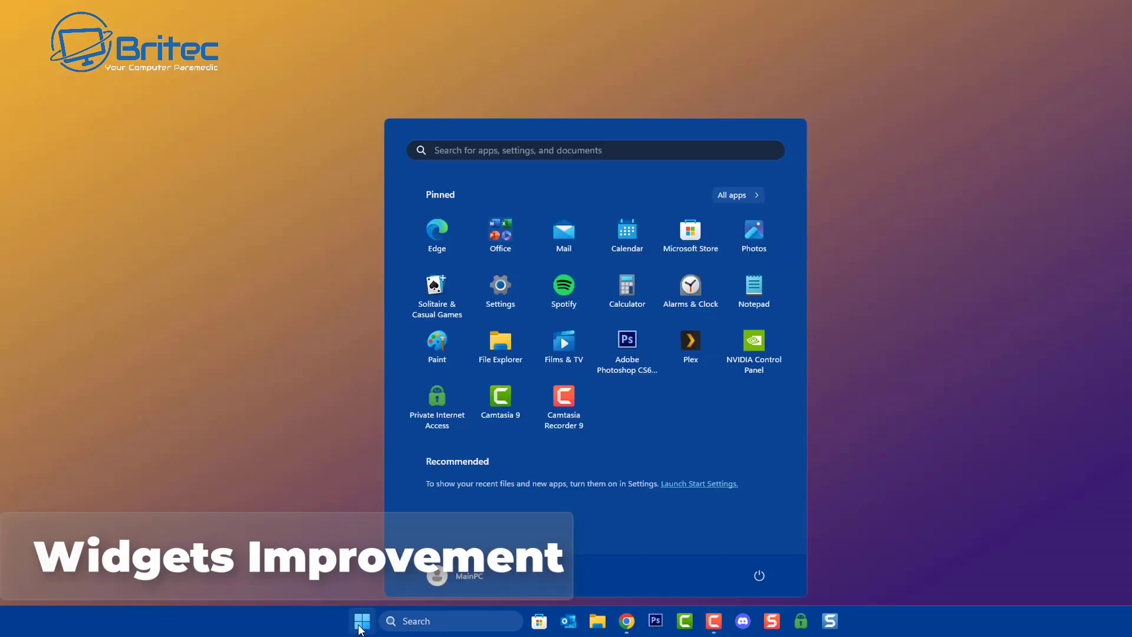
{"action": "left_click", "coordinate": [502, 290]}
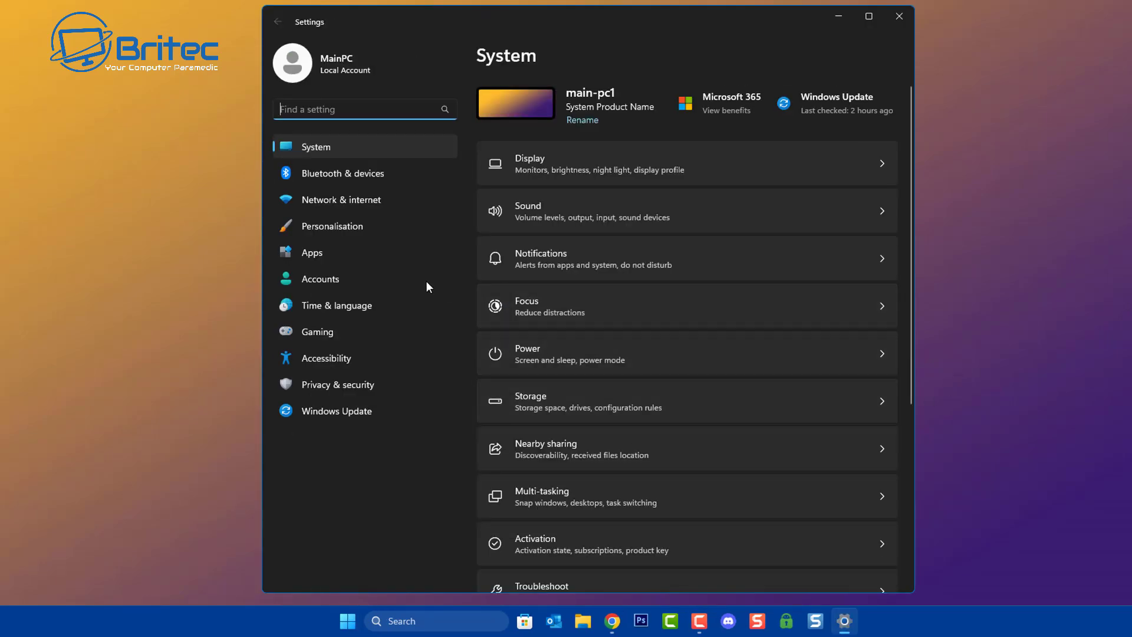
{"action": "left_click", "coordinate": [352, 230]}
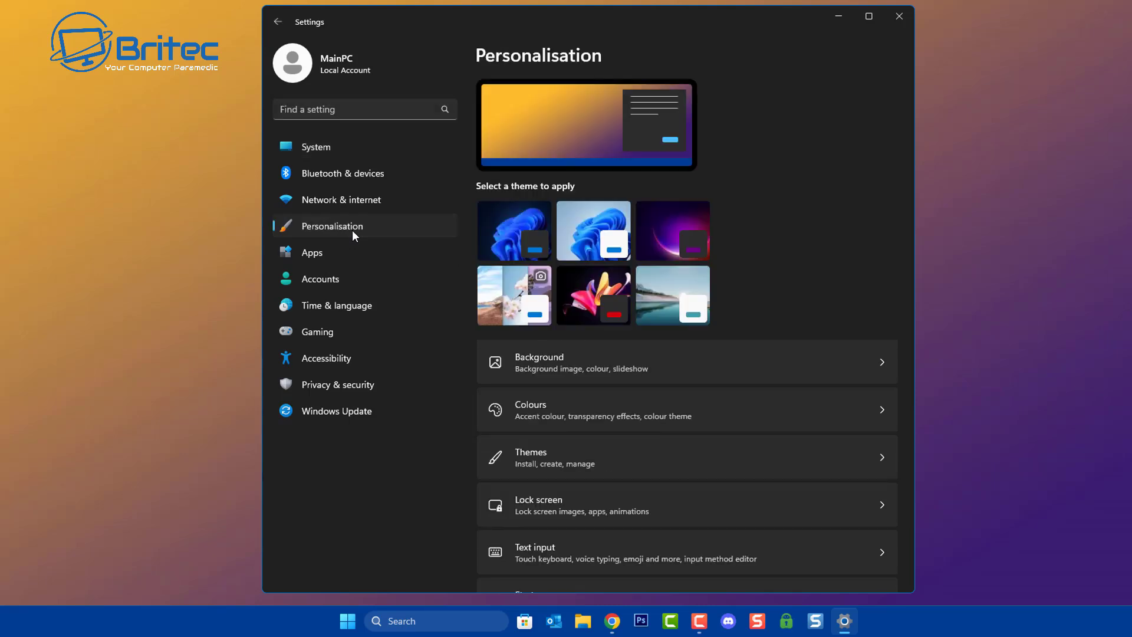
{"action": "scroll", "coordinate": [742, 374], "scroll_direction": "down", "scroll_amount": 3}
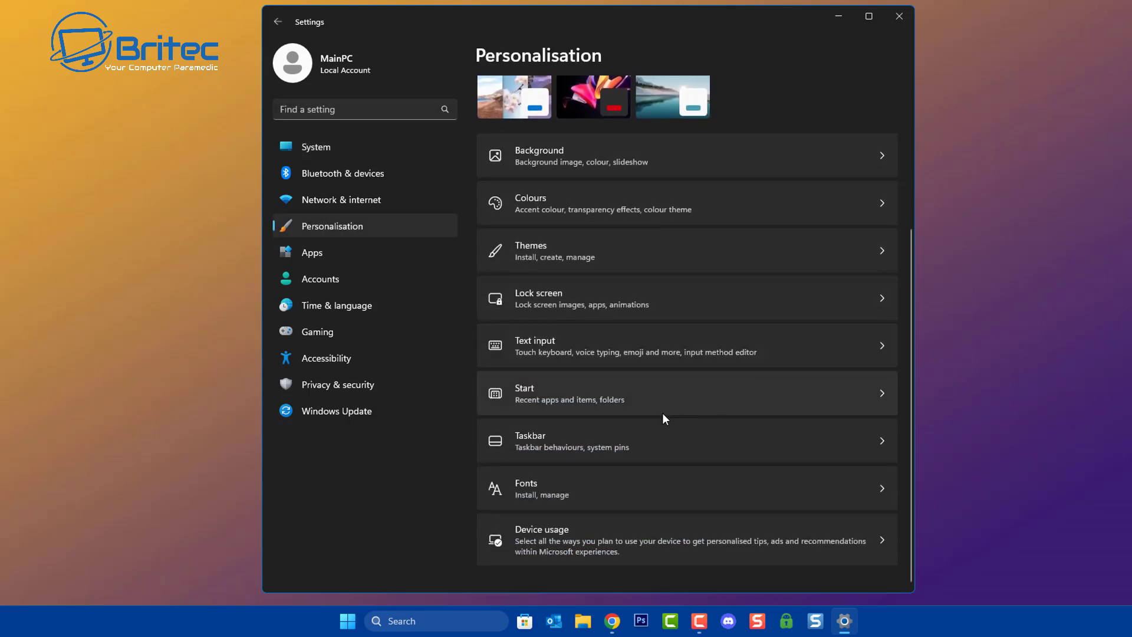
{"action": "left_click", "coordinate": [631, 444]}
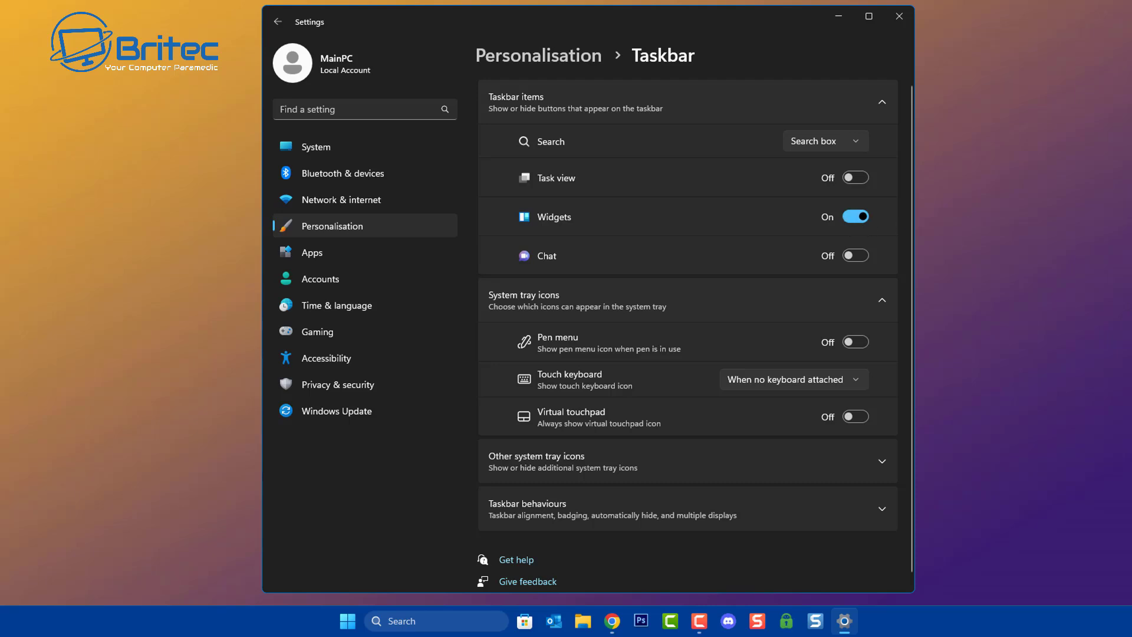
{"action": "key", "text": "alt+F4"}
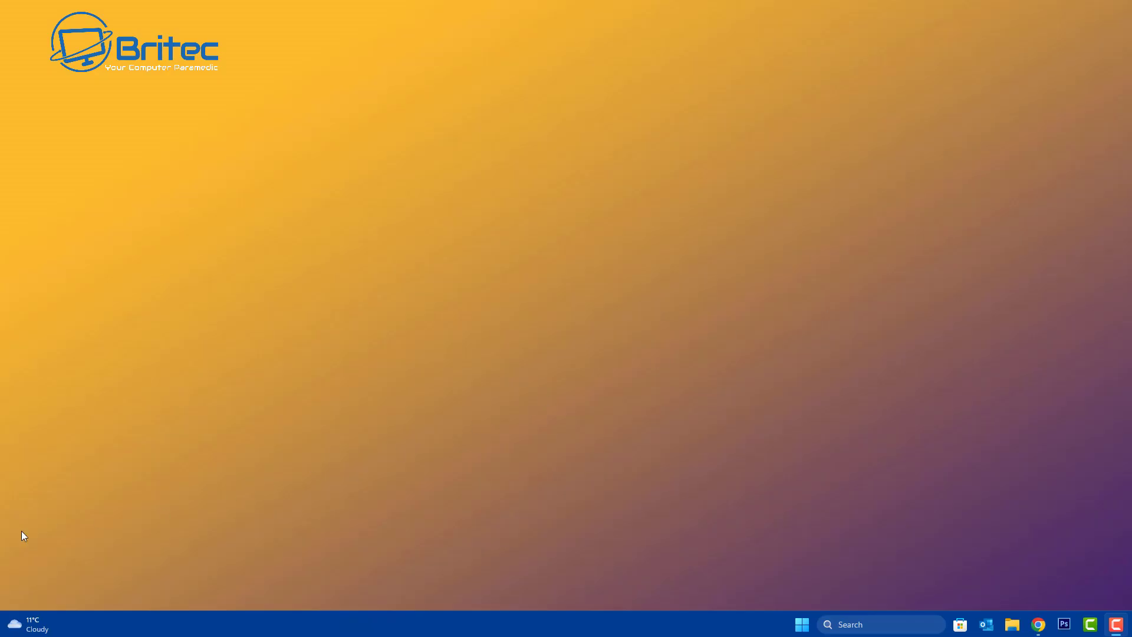
Step: Open the Widgets board, sign out of the account in its settings, and reopen those settings to check them before closing
{"action": "left_click", "coordinate": [19, 630]}
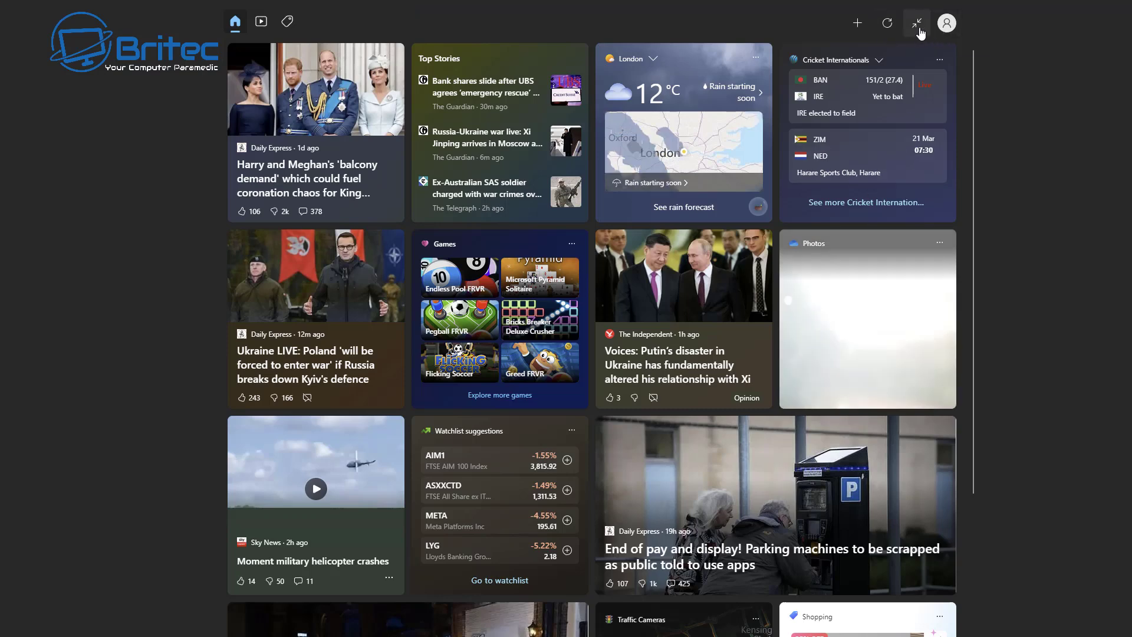
{"action": "left_click", "coordinate": [947, 25]}
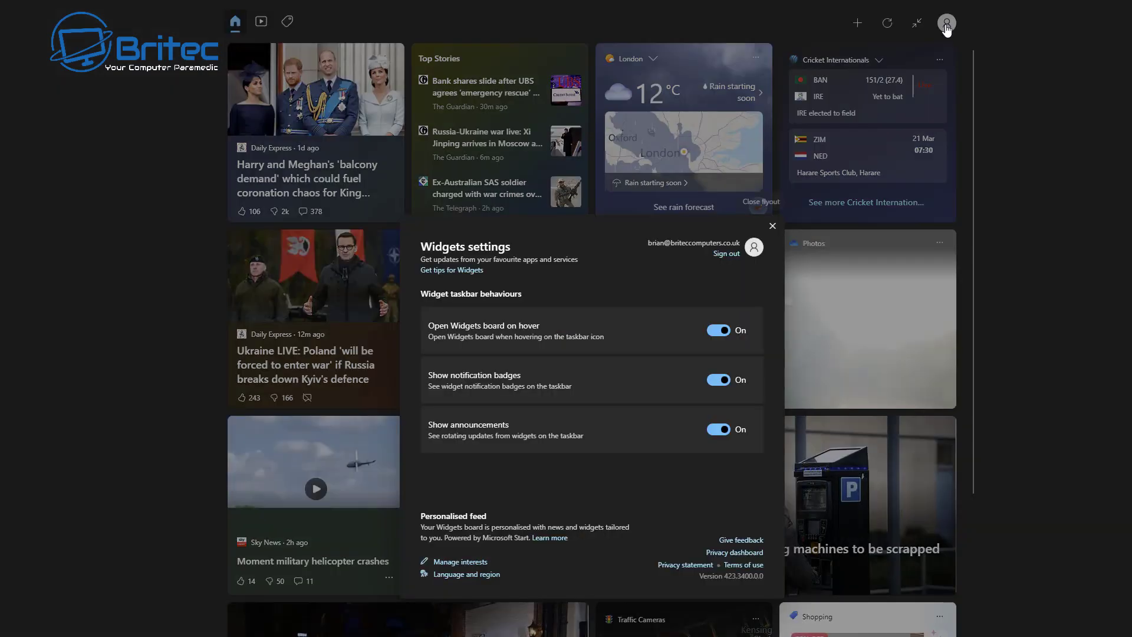
{"action": "left_click", "coordinate": [729, 257]}
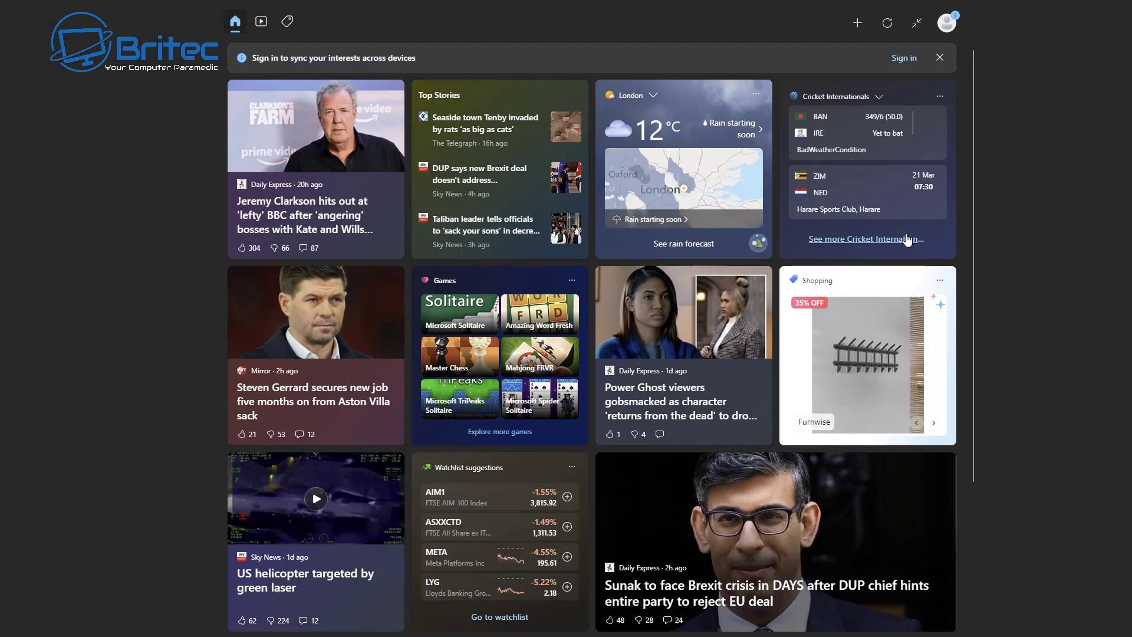
{"action": "left_click", "coordinate": [945, 31]}
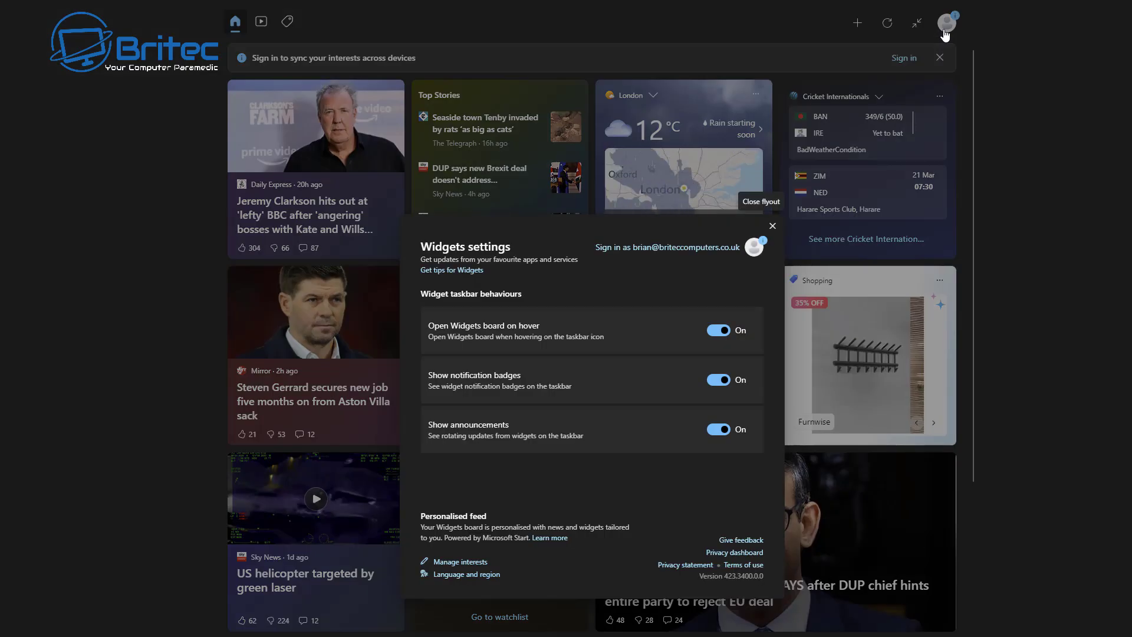
{"action": "left_click", "coordinate": [772, 226]}
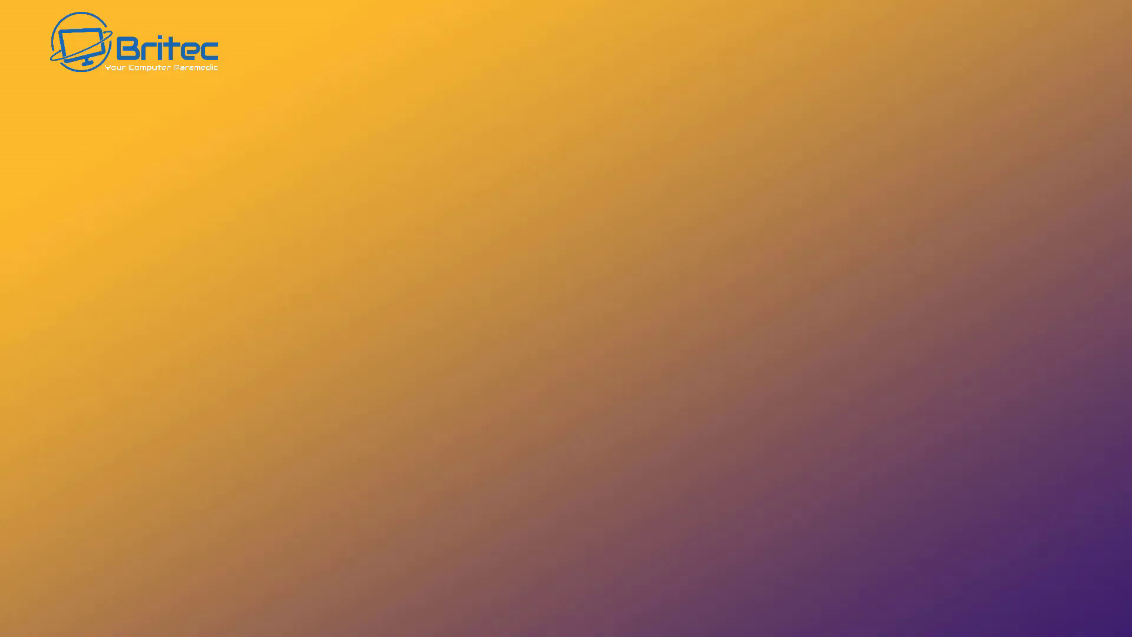
Step: Open Task Manager, reposition its window and search the processes for "asus"
{"action": "key", "text": "super+x"}
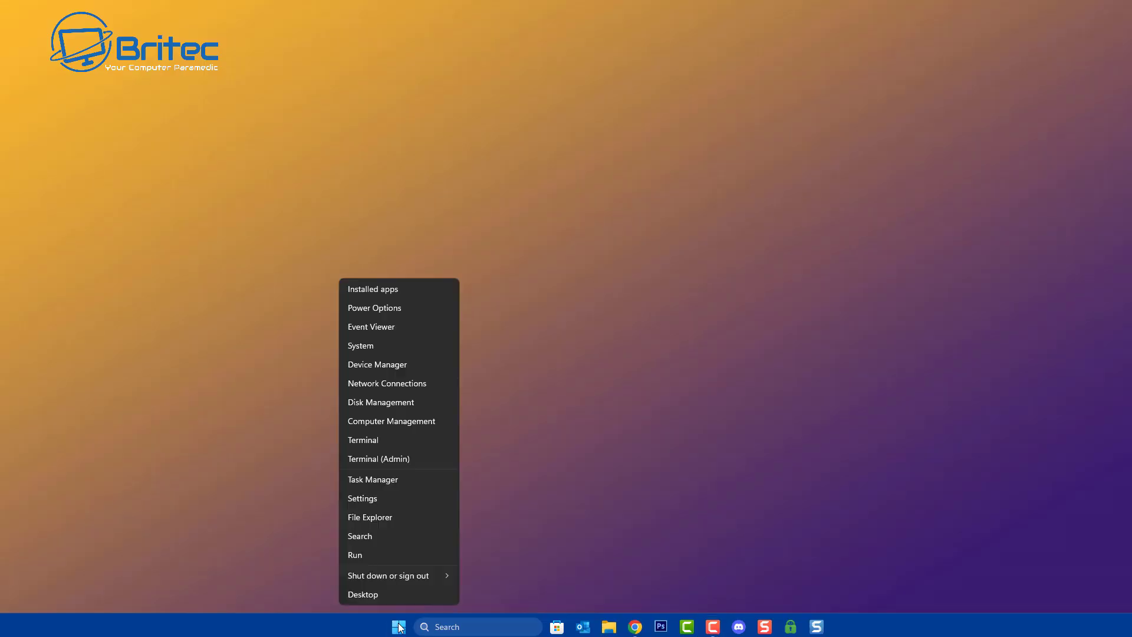
{"action": "left_click", "coordinate": [392, 479]}
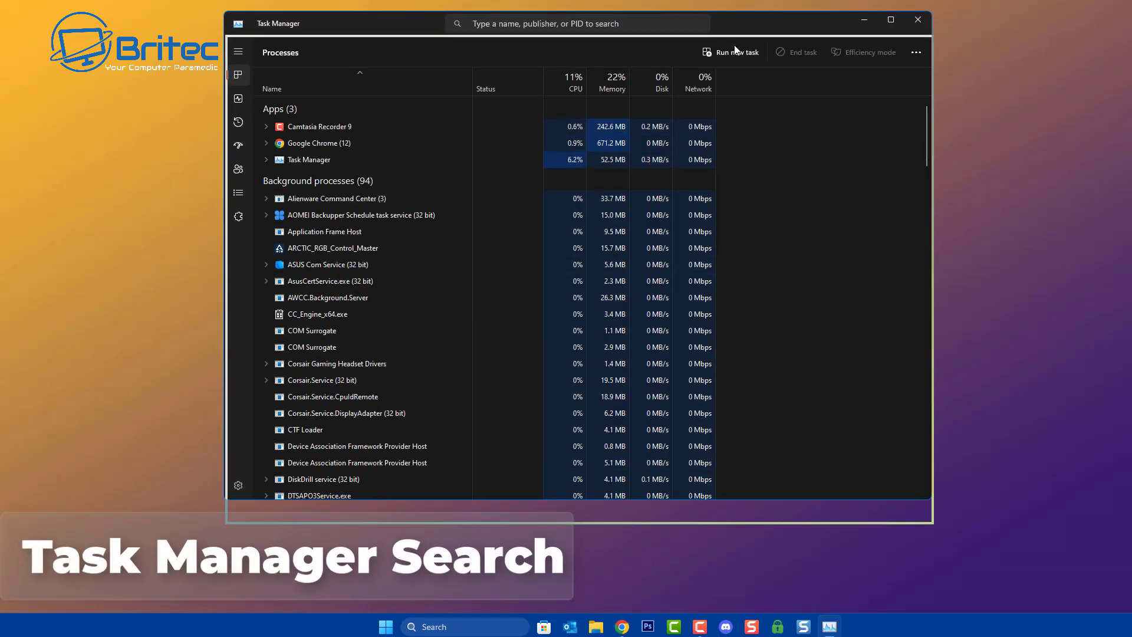
{"action": "left_click_drag", "start_coordinate": [727, 19], "coordinate": [736, 52]}
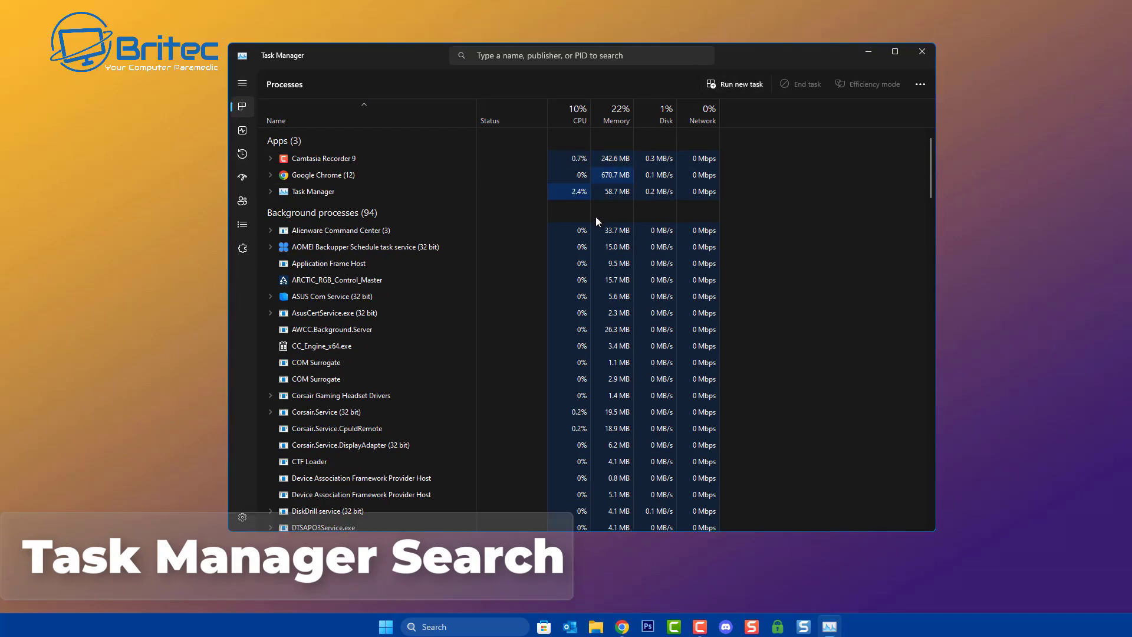
{"action": "left_click", "coordinate": [499, 58]}
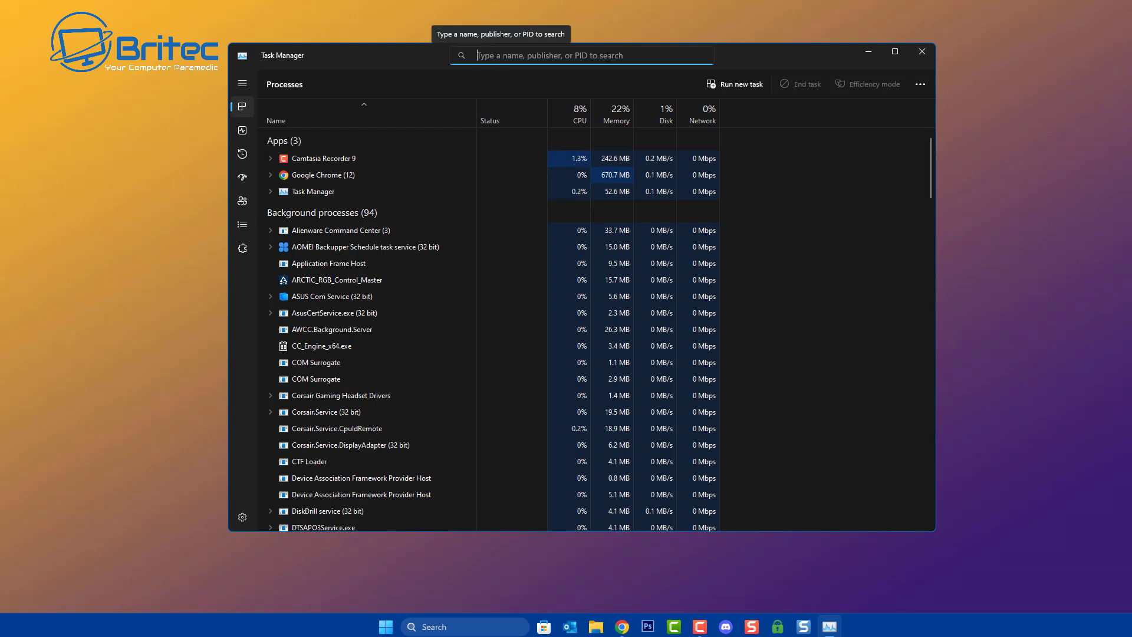
{"action": "type", "text": "asus"}
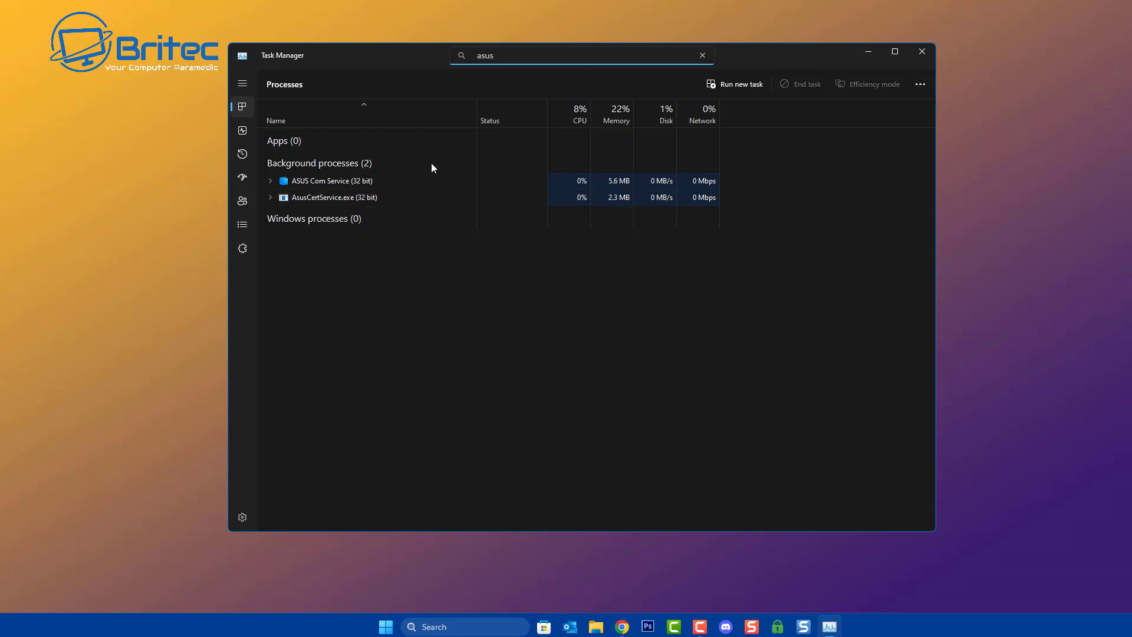
Step: Clear the process search, search for "aom" instead and close Task Manager
{"action": "left_click", "coordinate": [703, 56]}
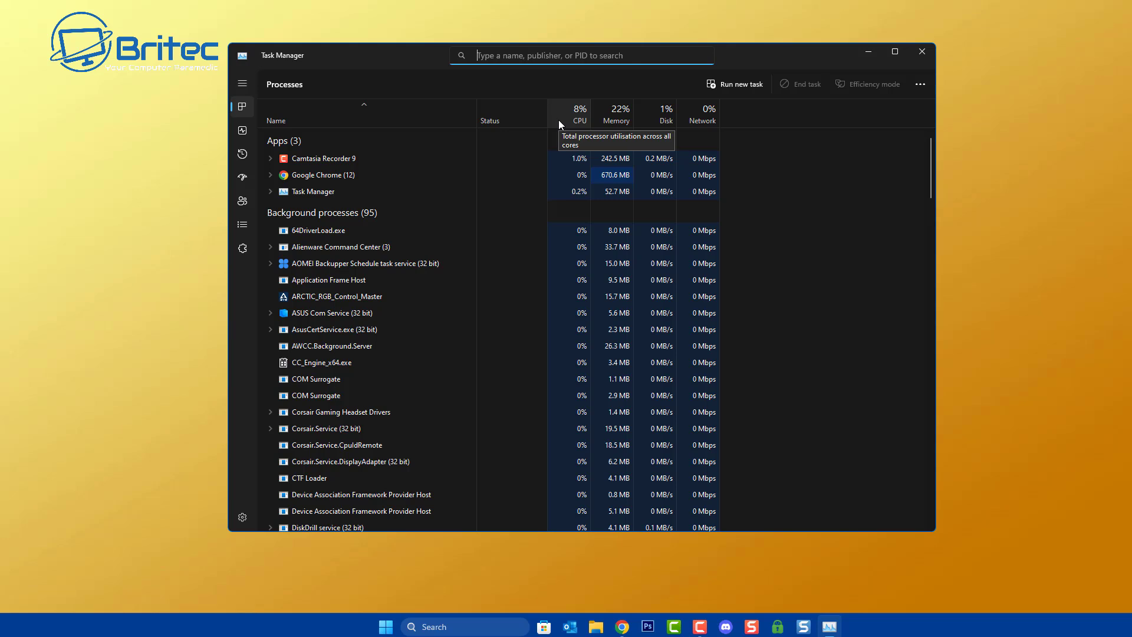
{"action": "type", "text": "aom"}
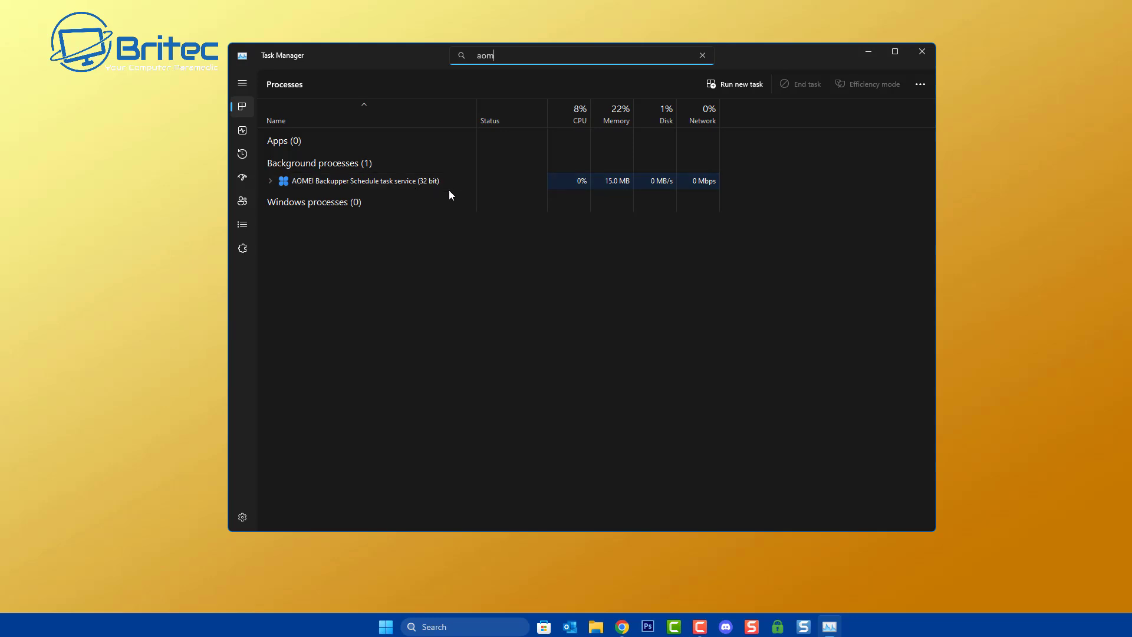
{"action": "left_click", "coordinate": [919, 55]}
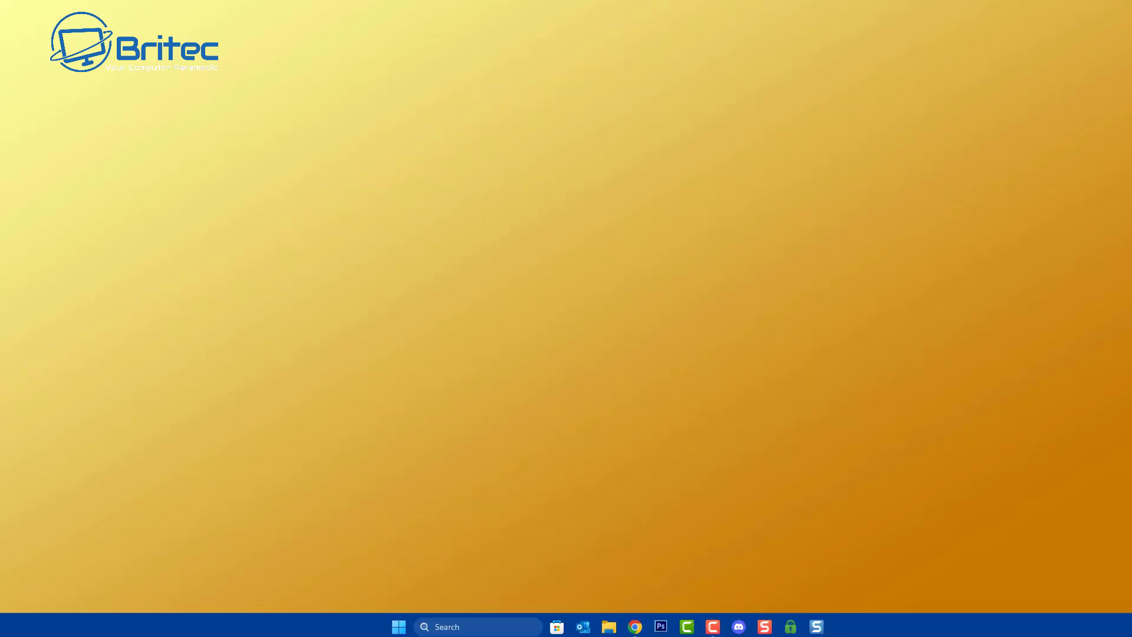